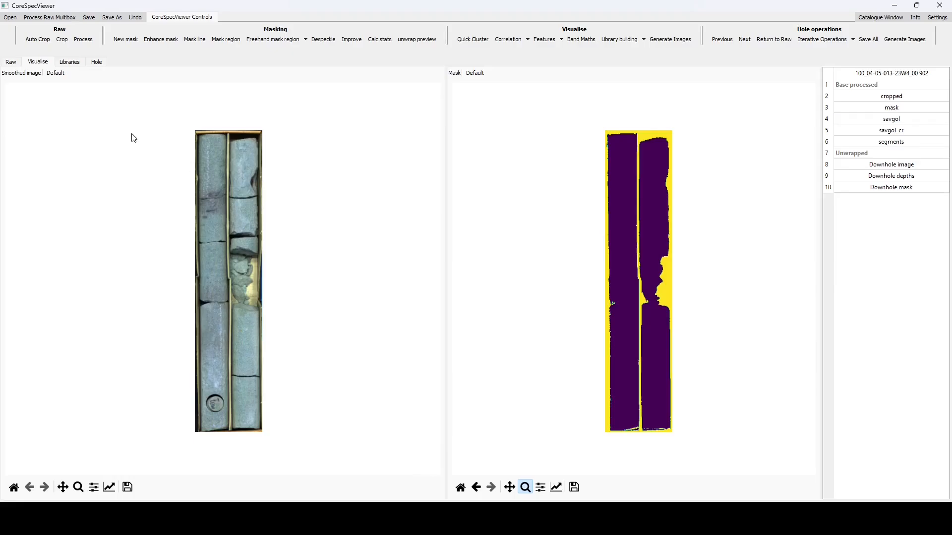
Load the processed dataset 16.101.HILLSTREET_71_296m45_300m80_2022-10-25_09-21-03_metadata.json from the DemoData Processed folder.
{"action": "left_click", "coordinate": [10, 17]}
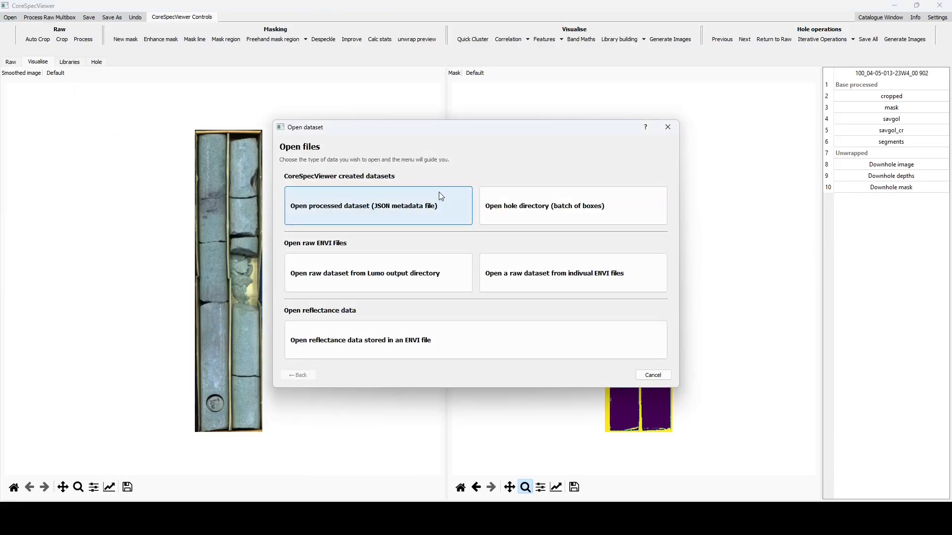
{"action": "left_click", "coordinate": [401, 210]}
{"action": "left_click", "coordinate": [642, 191]}
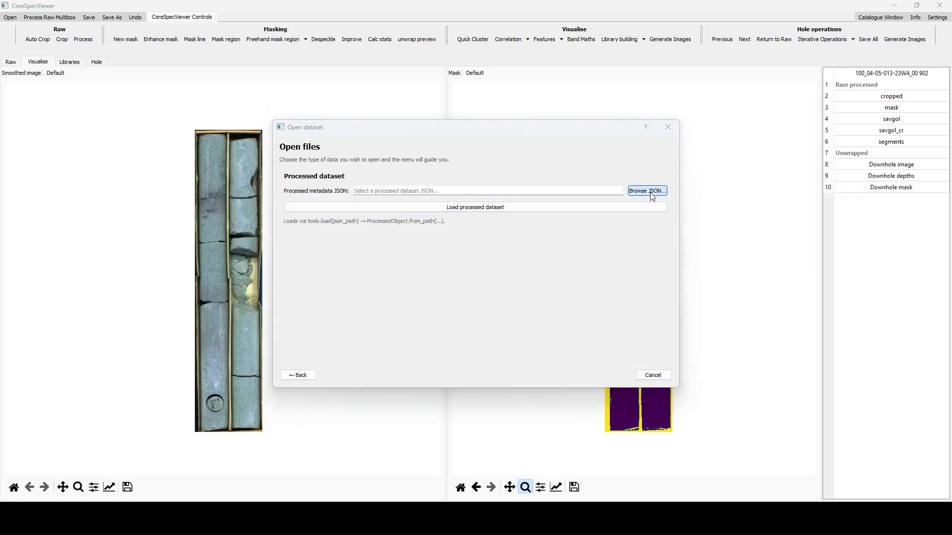
{"action": "left_click", "coordinate": [461, 168]}
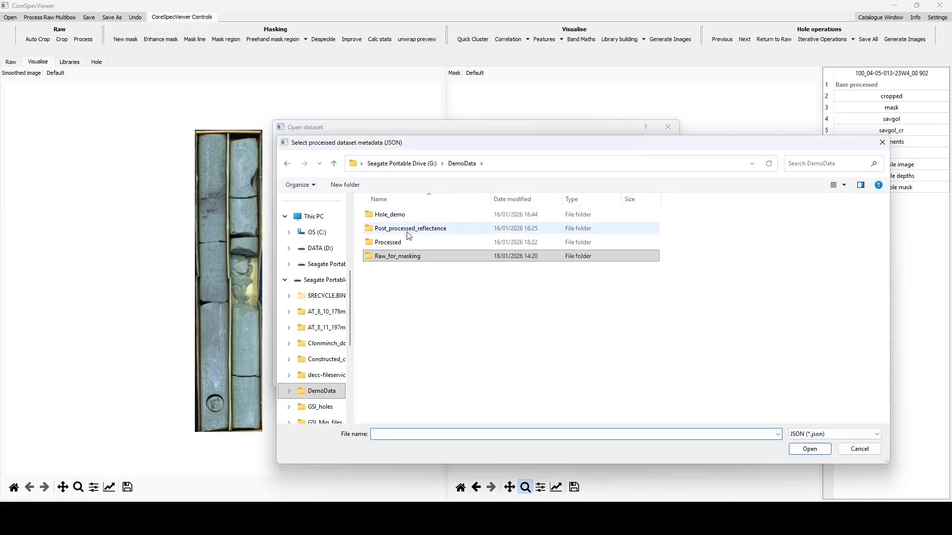
{"action": "double_click", "coordinate": [443, 245]}
{"action": "left_click", "coordinate": [415, 229]}
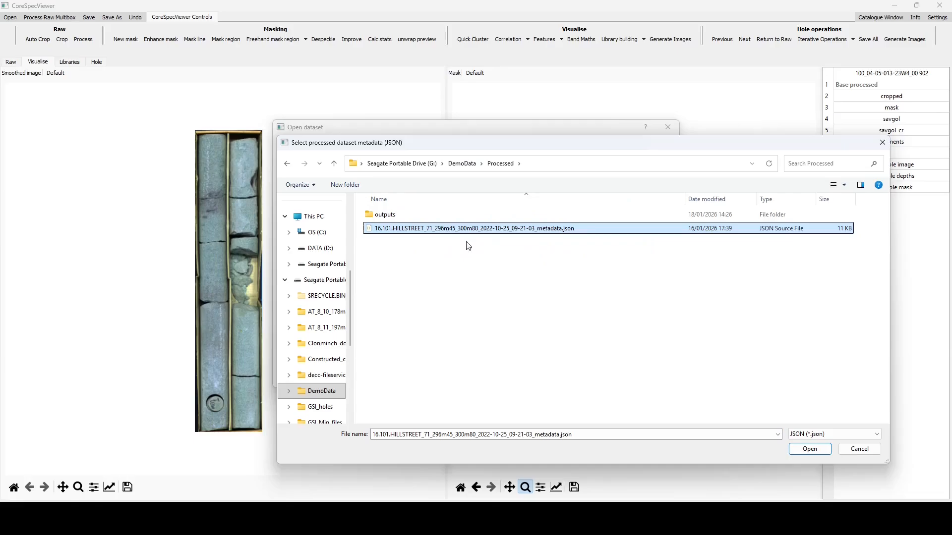
{"action": "left_click", "coordinate": [801, 449]}
{"action": "left_click", "coordinate": [530, 208]}
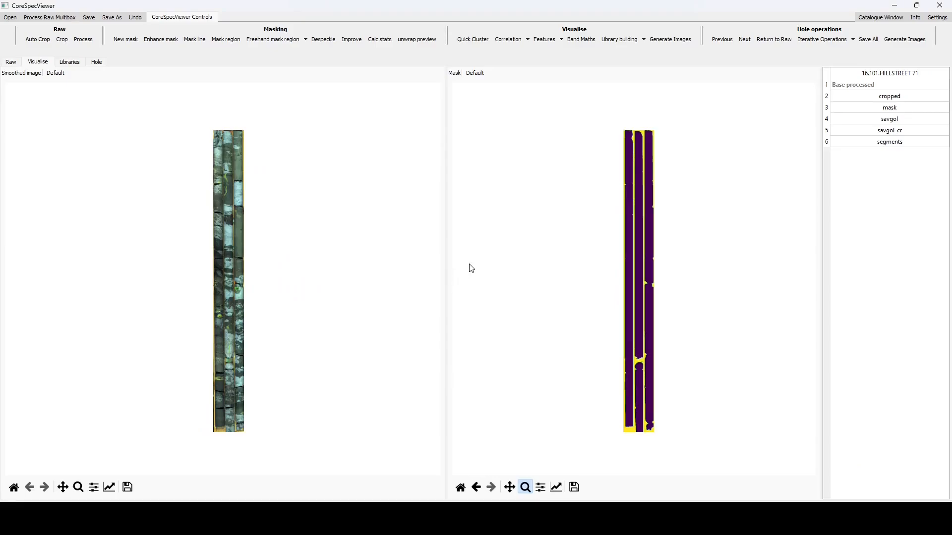
View the segments product alongside the smoothed image and mask, and close its view.
{"action": "double_click", "coordinate": [888, 142]}
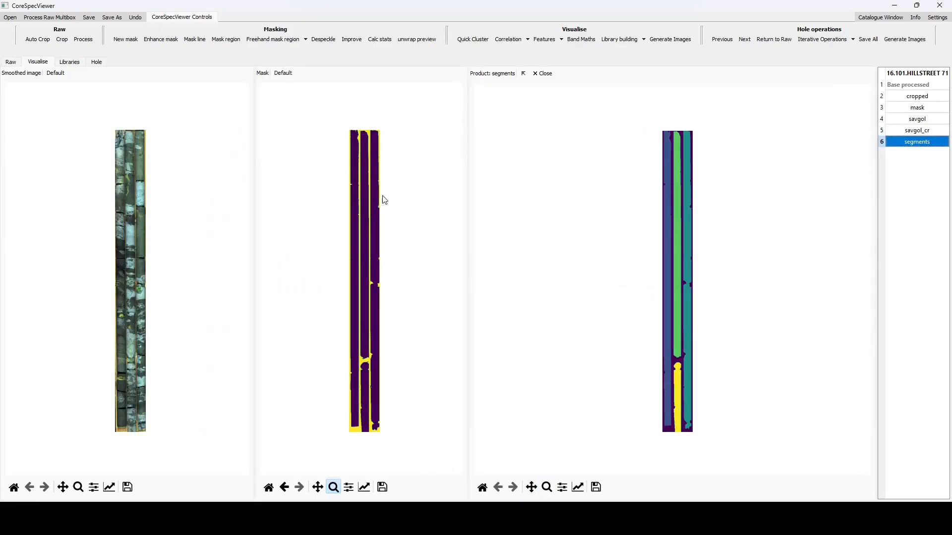
{"action": "left_click", "coordinate": [543, 74]}
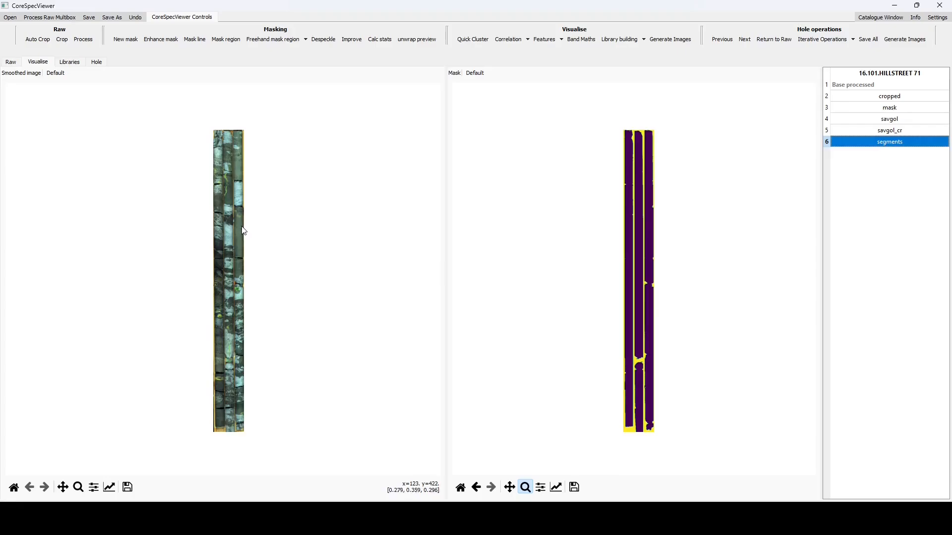
Plot the reflectance spectra of three different pixels on the smoothed core image in one spectrum viewer.
{"action": "left_click", "coordinate": [238, 167]}
{"action": "left_click_drag", "start_coordinate": [538, 249], "coordinate": [536, 127]}
{"action": "left_click", "coordinate": [236, 192]}
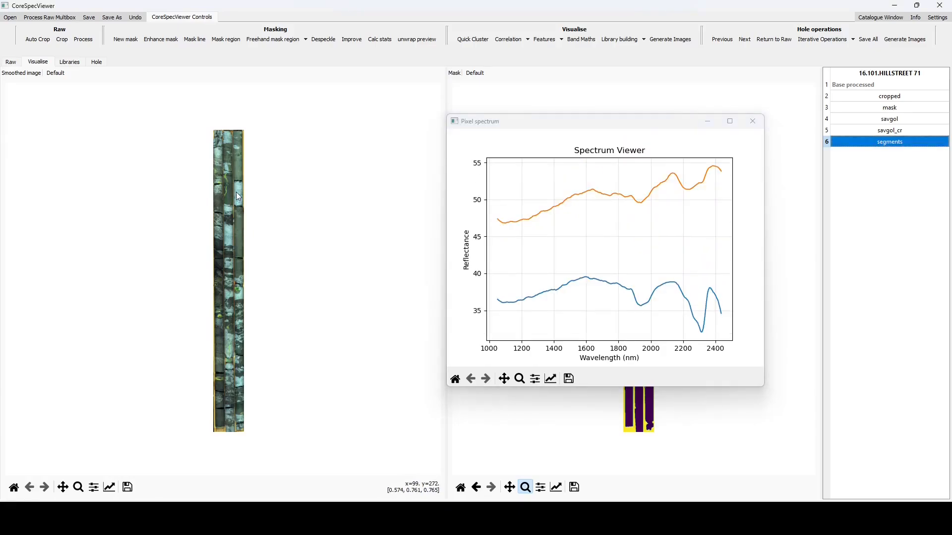
{"action": "left_click", "coordinate": [229, 294]}
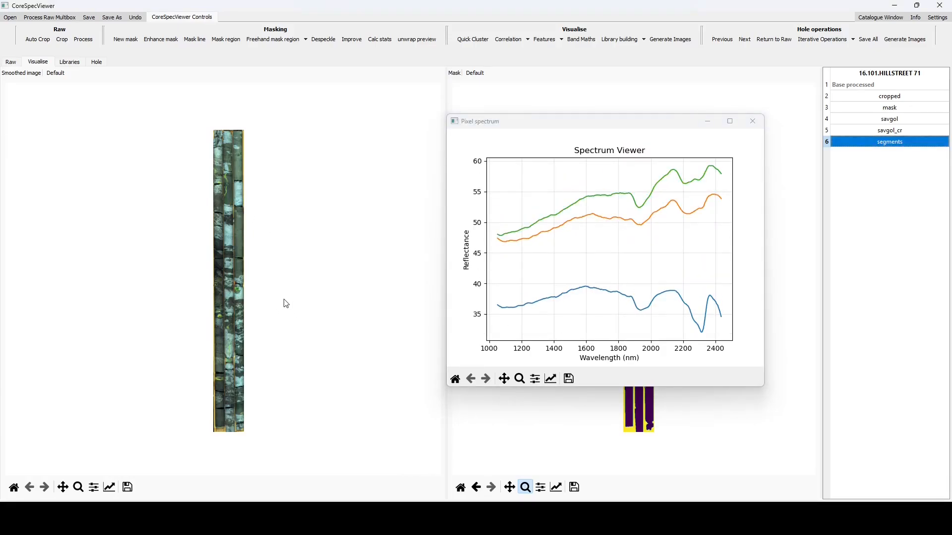
Plot the CR spectra of three pixels on the smoothed core image, and close both spectrum viewers.
{"action": "right_click", "coordinate": [237, 188]}
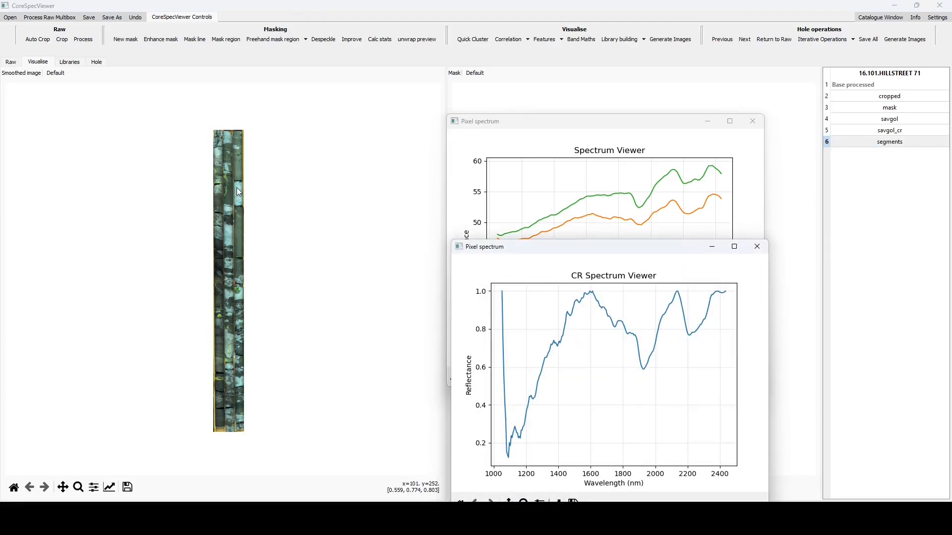
{"action": "left_click_drag", "start_coordinate": [615, 249], "coordinate": [650, 117]}
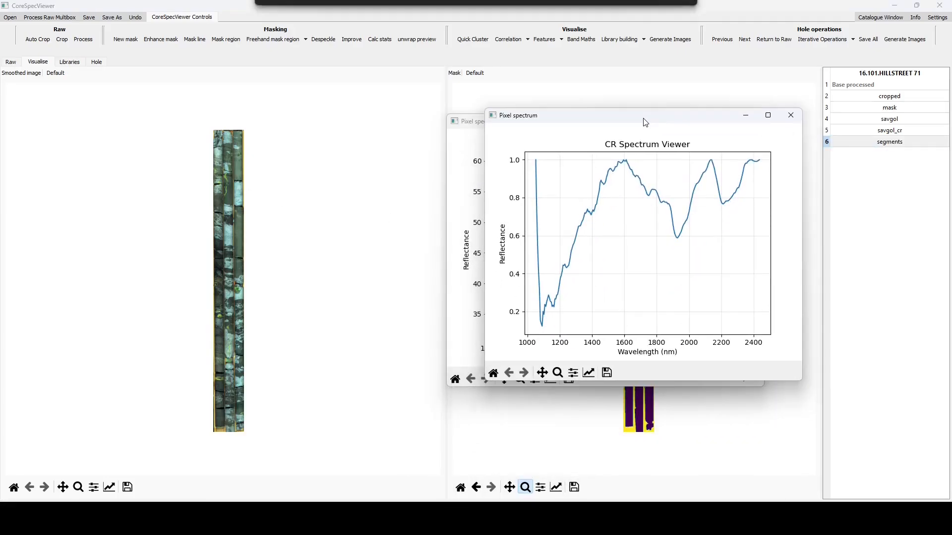
{"action": "right_click", "coordinate": [239, 168]}
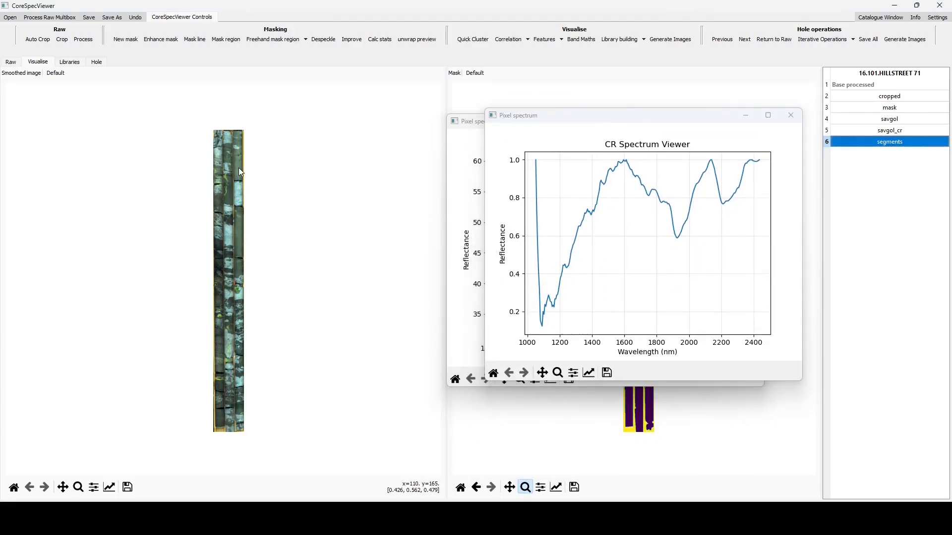
{"action": "right_click", "coordinate": [218, 231]}
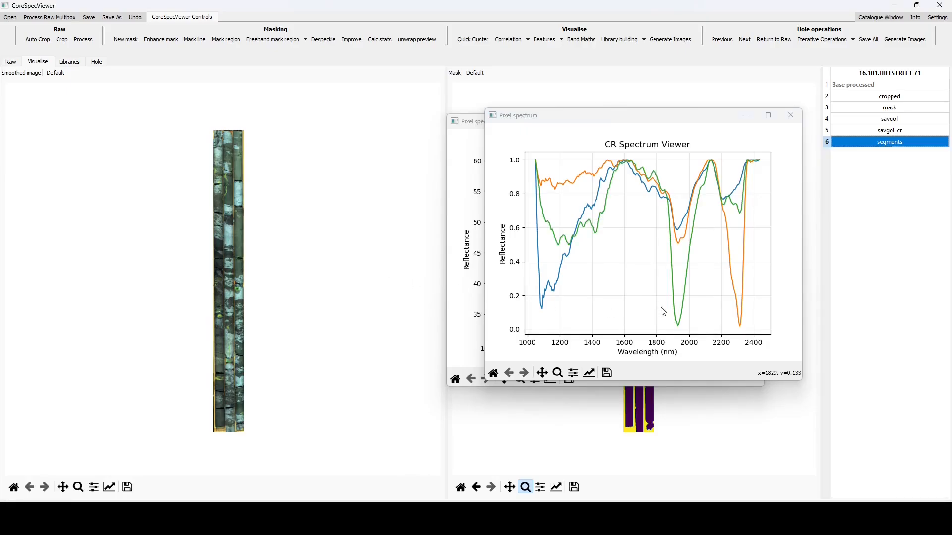
{"action": "left_click", "coordinate": [791, 117]}
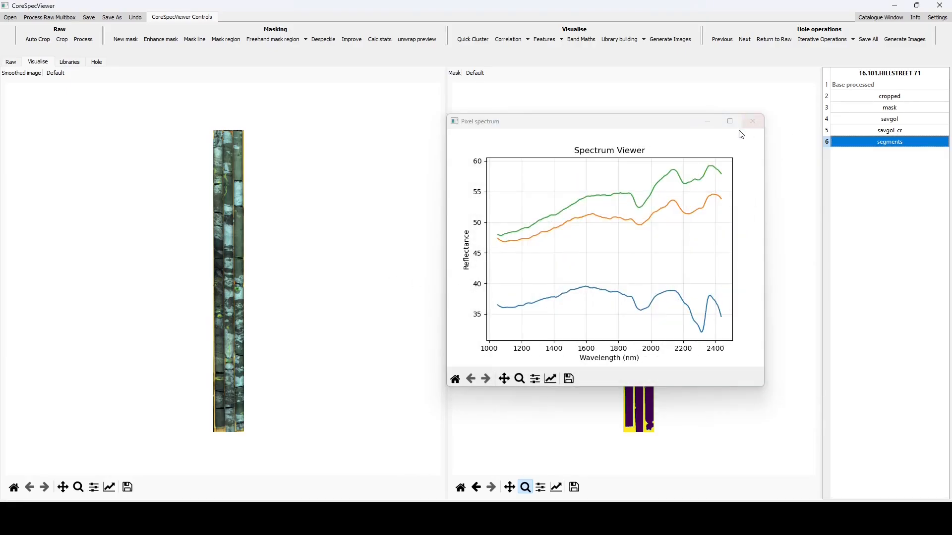
{"action": "left_click", "coordinate": [750, 122]}
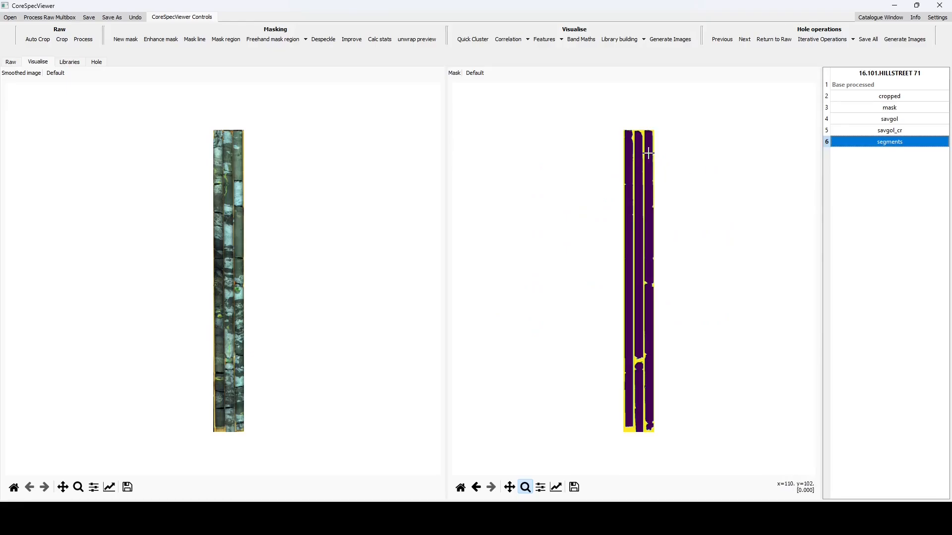
Run Quick Cluster k-means with 5 clusters and 50 iterations, checking its progress in the Miniforge Prompt console.
{"action": "left_click", "coordinate": [469, 40]}
{"action": "left_click_drag", "start_coordinate": [462, 230], "coordinate": [402, 126]}
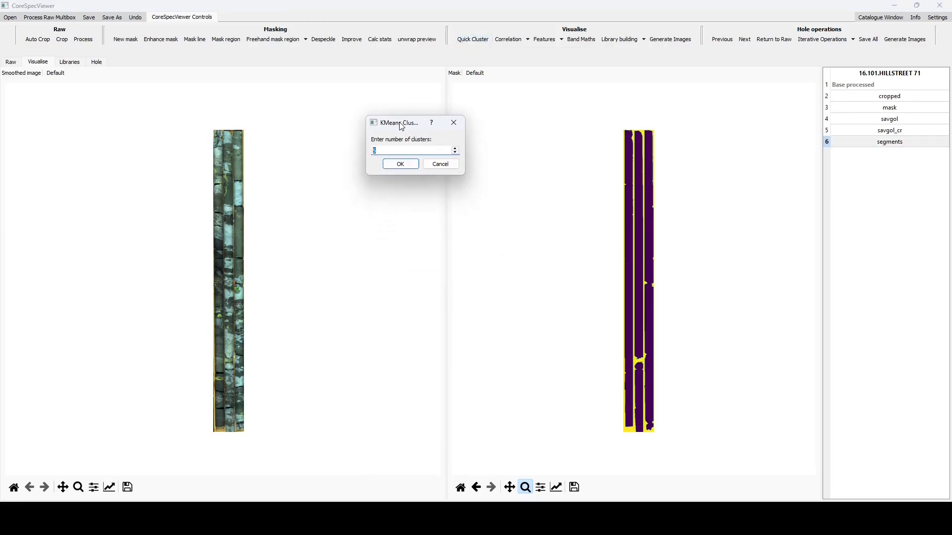
{"action": "left_click", "coordinate": [400, 169]}
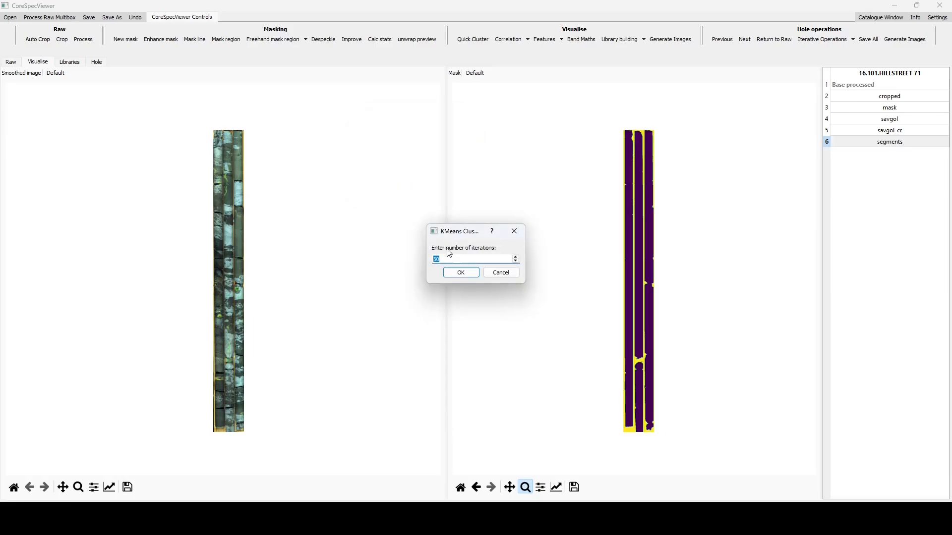
{"action": "left_click", "coordinate": [457, 272]}
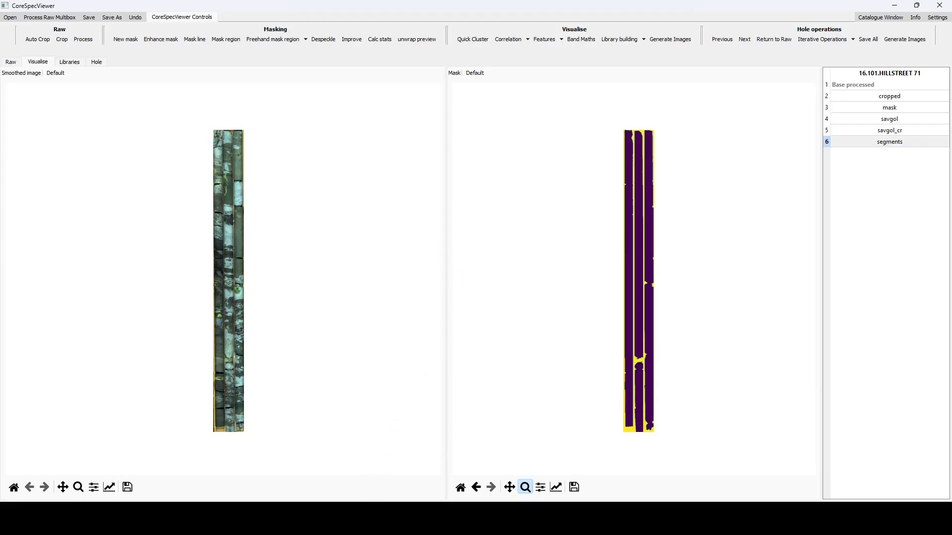
{"action": "left_click", "coordinate": [364, 519]}
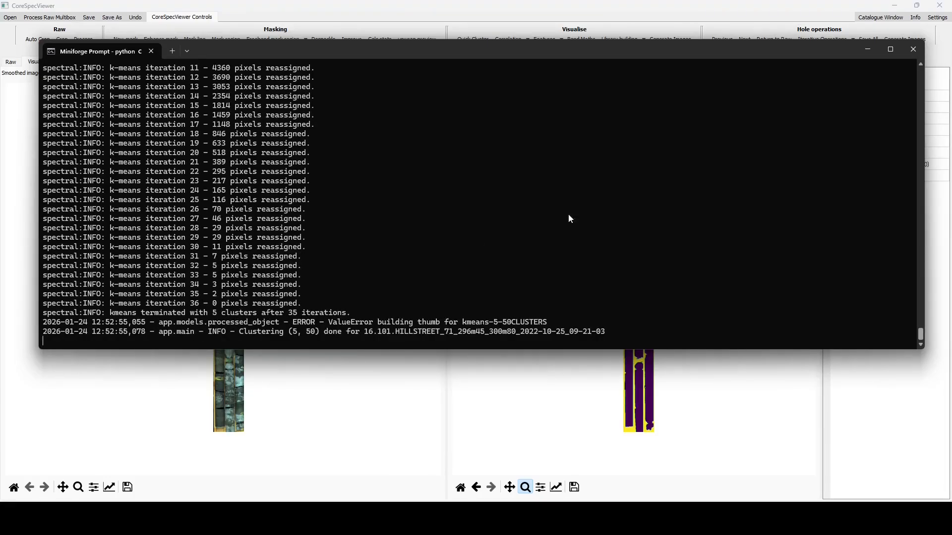
{"action": "left_click", "coordinate": [867, 52]}
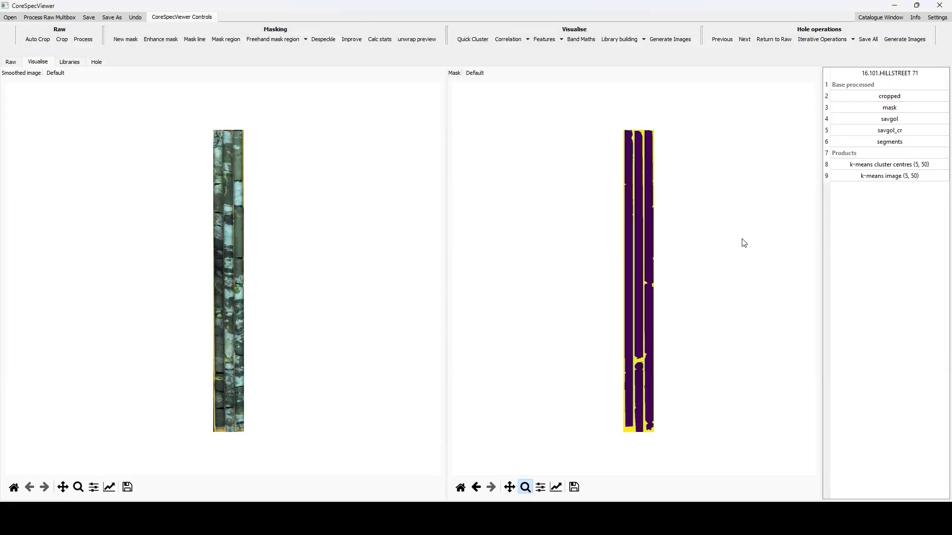
Display the k-means image (5, 50) product and shrink the mask view to enlarge the smoothed image.
{"action": "left_click", "coordinate": [876, 177]}
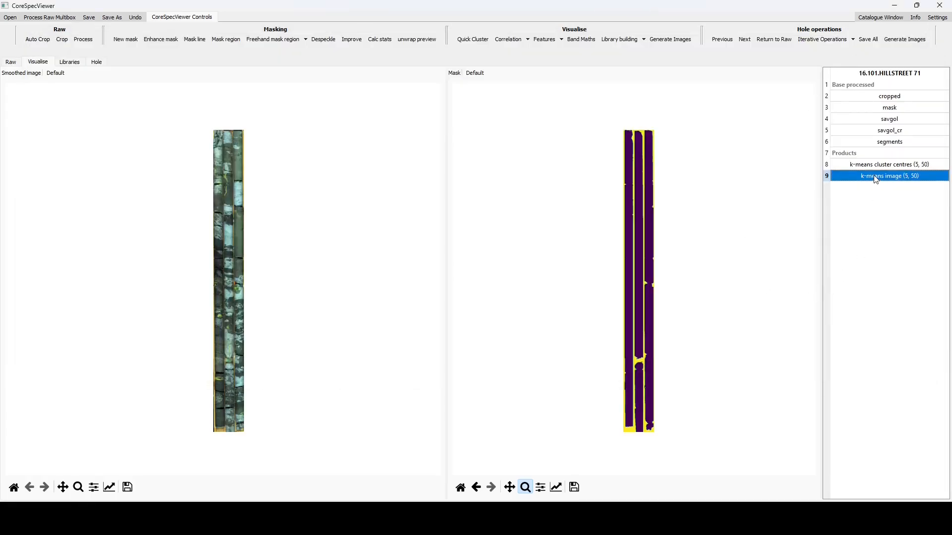
{"action": "left_click", "coordinate": [884, 167]}
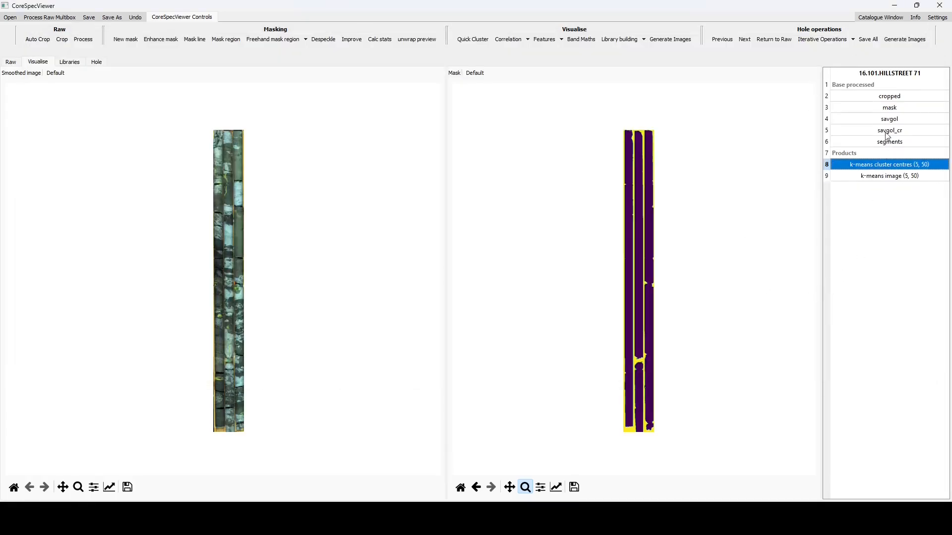
{"action": "double_click", "coordinate": [883, 177]}
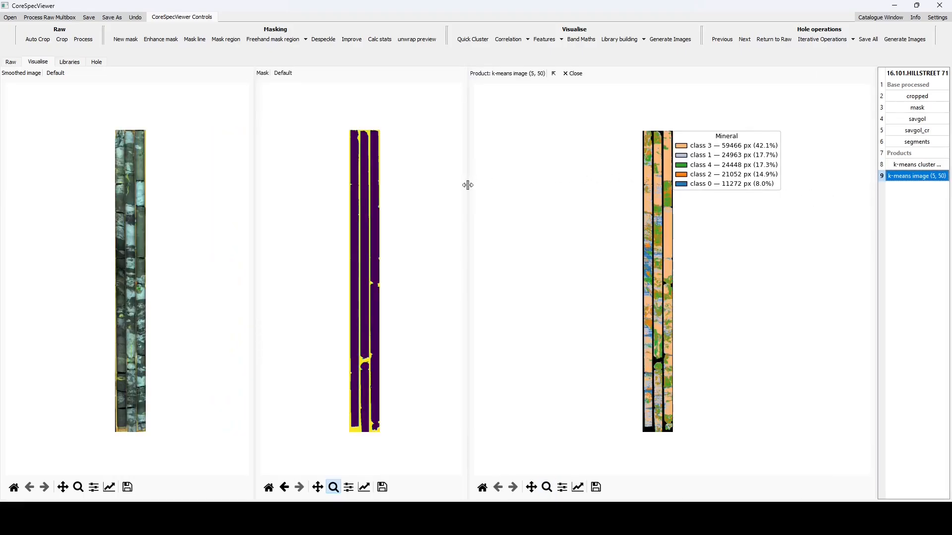
{"action": "left_click_drag", "start_coordinate": [468, 185], "coordinate": [436, 190]}
{"action": "left_click_drag", "start_coordinate": [252, 191], "coordinate": [421, 187]}
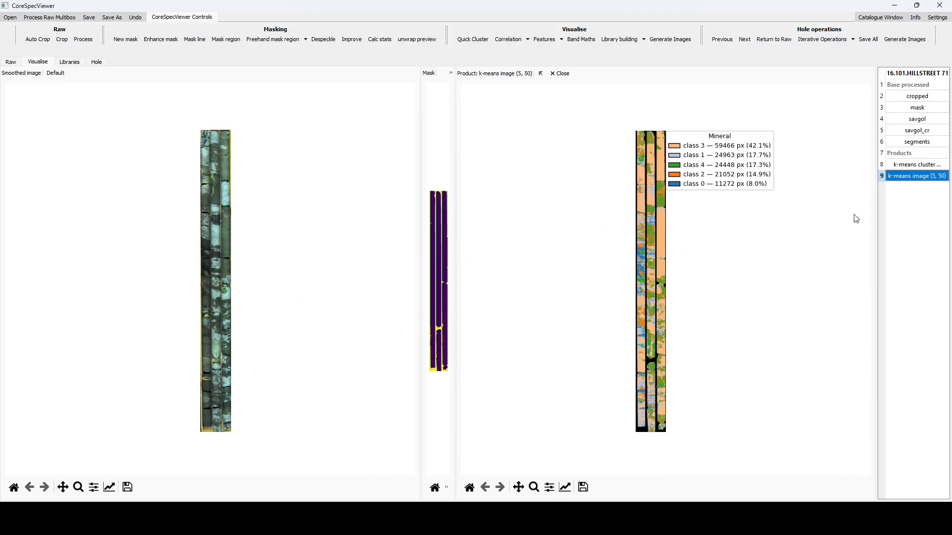
Plot the centre spectra of clusters 3, 4 and 0 from the k-means cluster centres table sorted by pixel count, and close the table.
{"action": "left_click", "coordinate": [910, 168]}
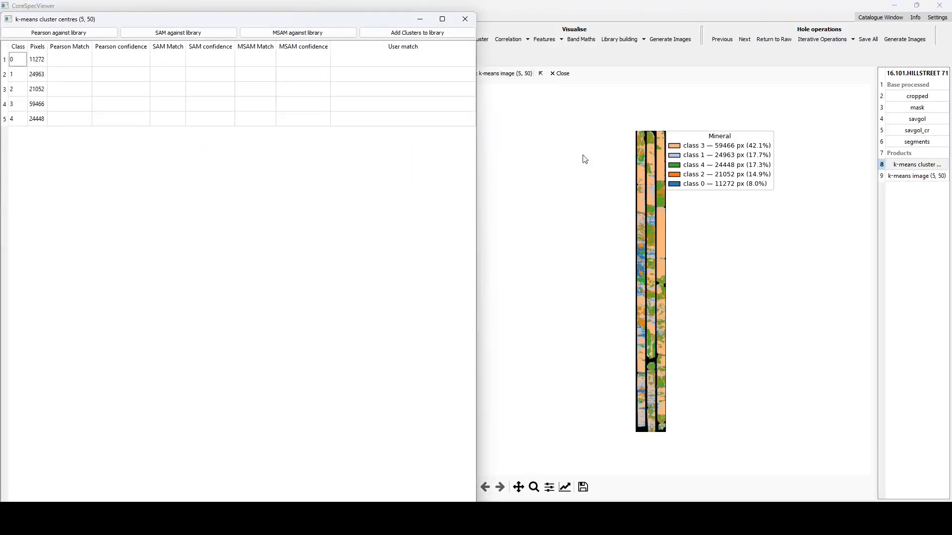
{"action": "left_click", "coordinate": [38, 46]}
{"action": "double_click", "coordinate": [37, 119]}
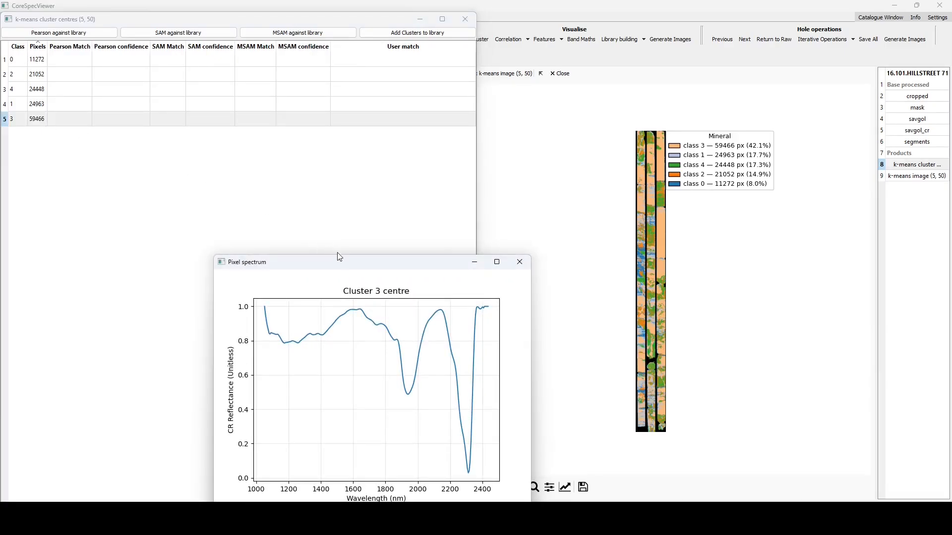
{"action": "left_click_drag", "start_coordinate": [355, 265], "coordinate": [492, 91]}
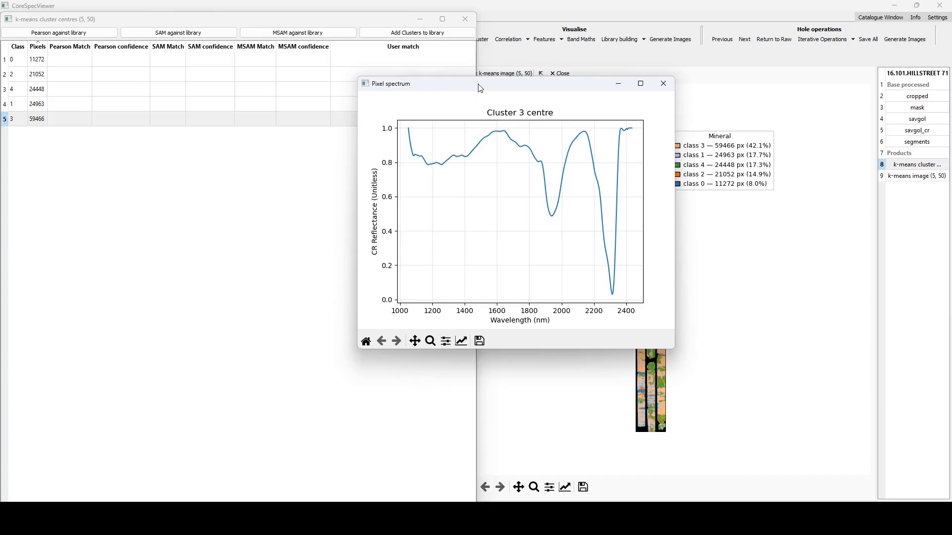
{"action": "left_click_drag", "start_coordinate": [481, 89], "coordinate": [446, 88]}
{"action": "left_click", "coordinate": [20, 91]}
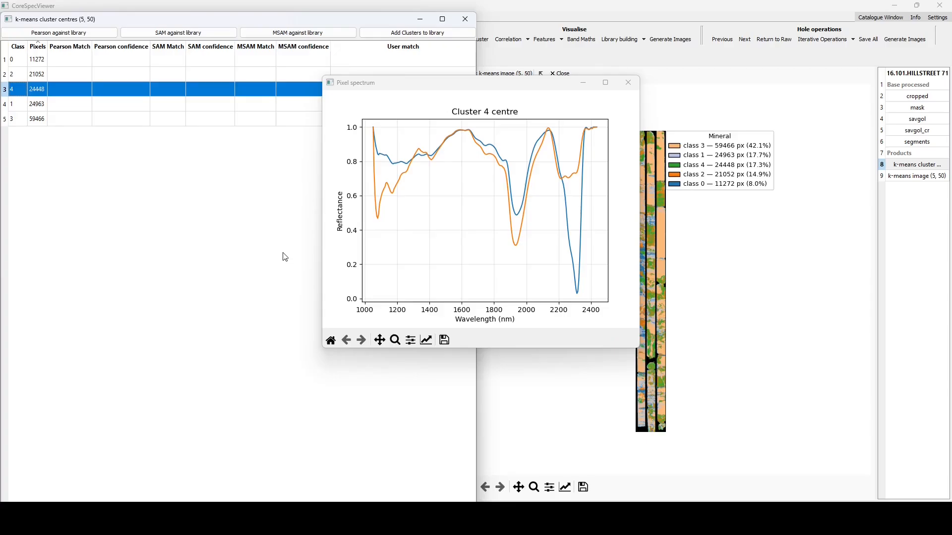
{"action": "left_click", "coordinate": [18, 62]}
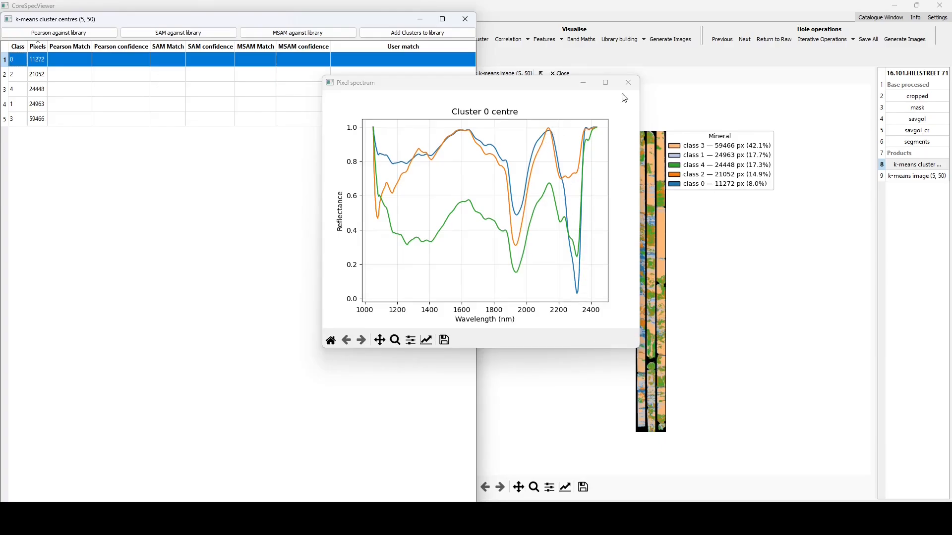
{"action": "left_click", "coordinate": [585, 85]}
{"action": "left_click", "coordinate": [465, 18]}
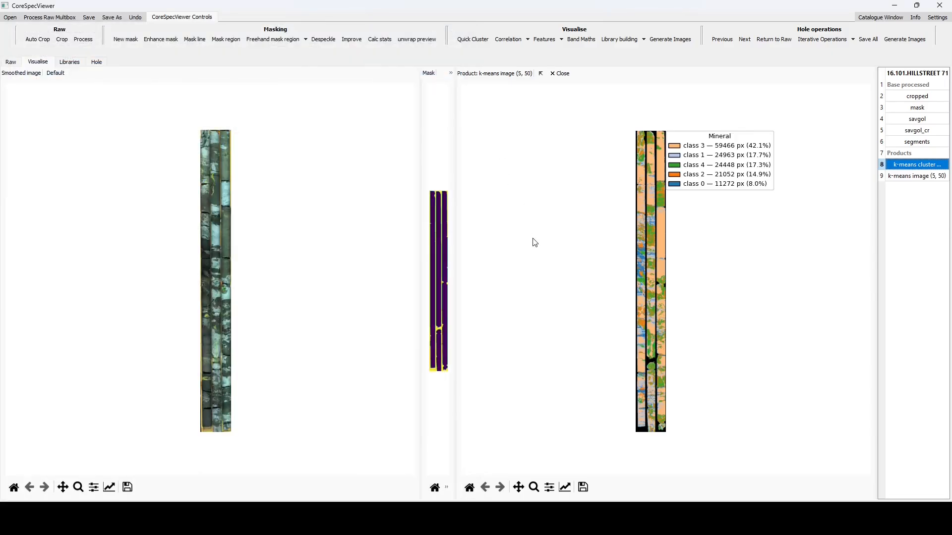
Compute band maths product 2300f from the expression R2300 on non-normalised spectra, and display it beside the k-means image with a wider product list.
{"action": "left_click", "coordinate": [580, 39]}
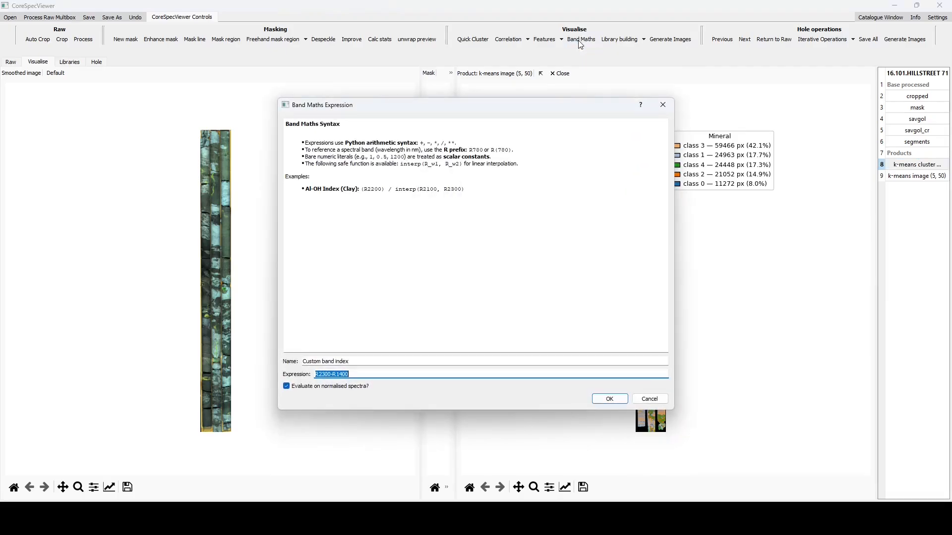
{"action": "left_click_drag", "start_coordinate": [491, 109], "coordinate": [415, 67]}
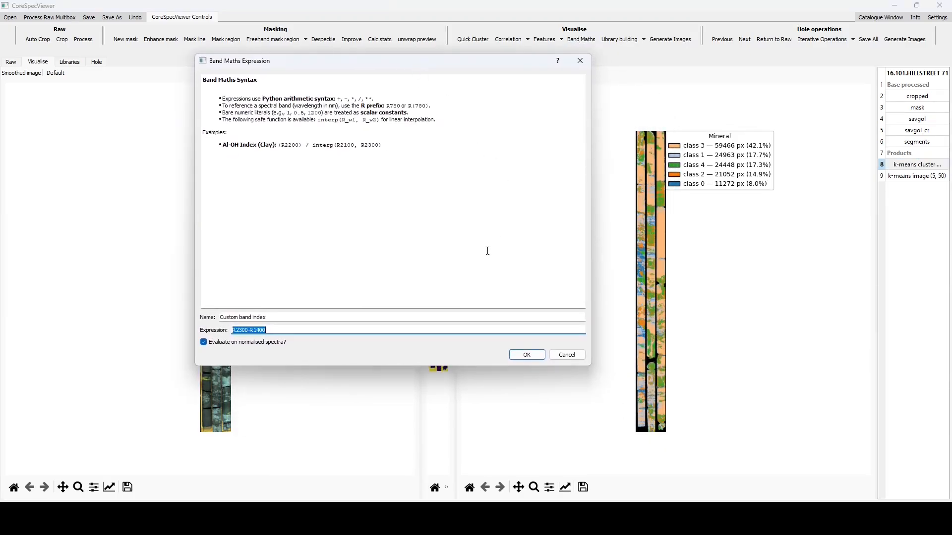
{"action": "triple_click", "coordinate": [272, 318]}
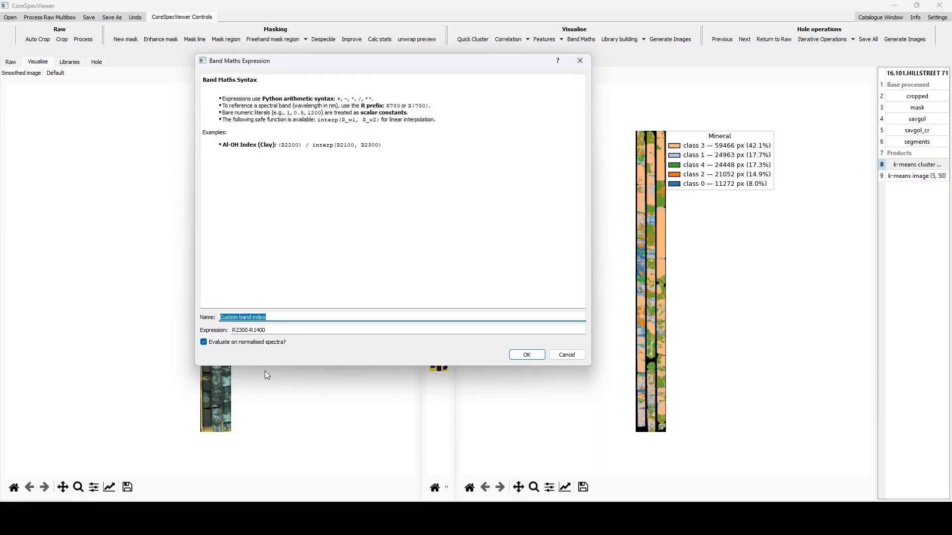
{"action": "type", "text": "2300f"}
{"action": "key", "text": "Tab"}
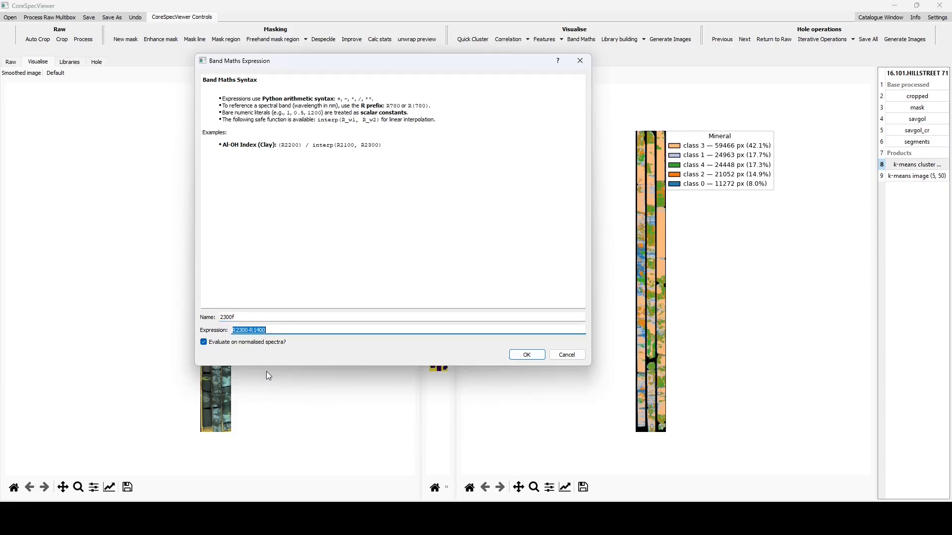
{"action": "type", "text": "R2300"}
{"action": "left_click", "coordinate": [223, 346]}
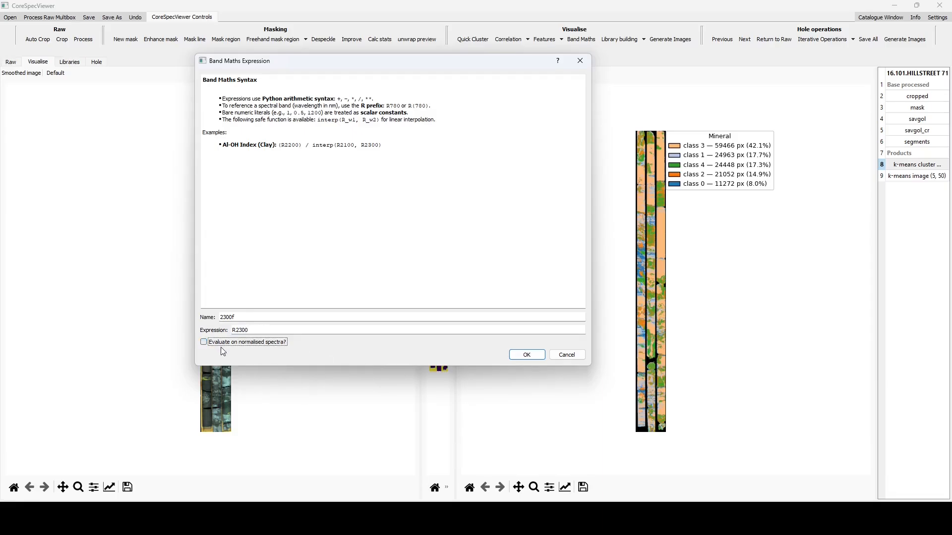
{"action": "left_click", "coordinate": [532, 359]}
{"action": "left_click", "coordinate": [921, 164]}
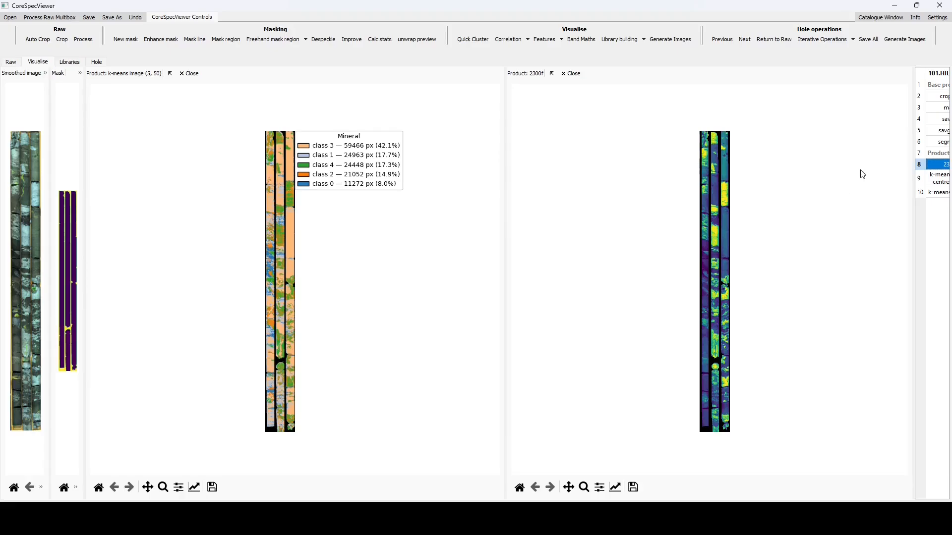
{"action": "left_click_drag", "start_coordinate": [914, 171], "coordinate": [825, 172]}
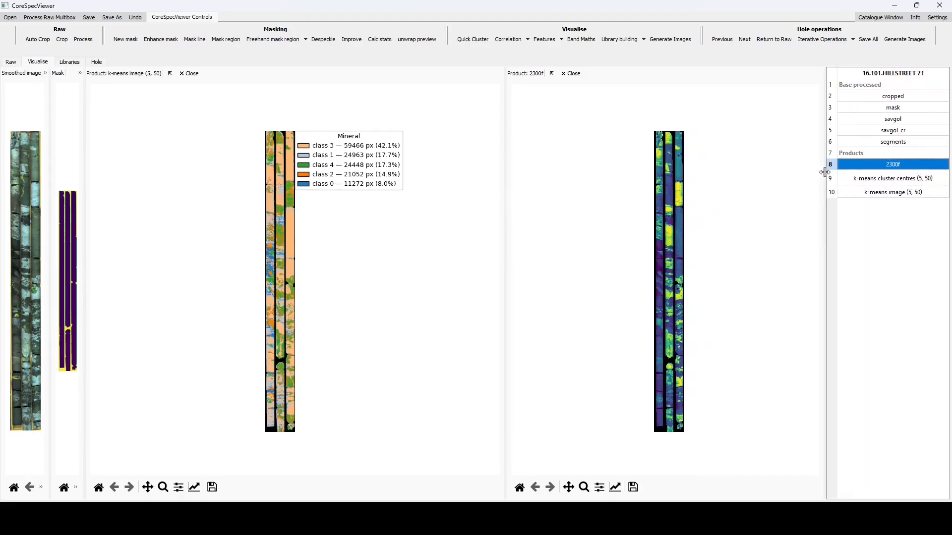
Try to compute band maths product 2300d-bm with the expression R2300/inerp(R2200, R2400) on non-normalised spectra.
{"action": "left_click", "coordinate": [580, 40]}
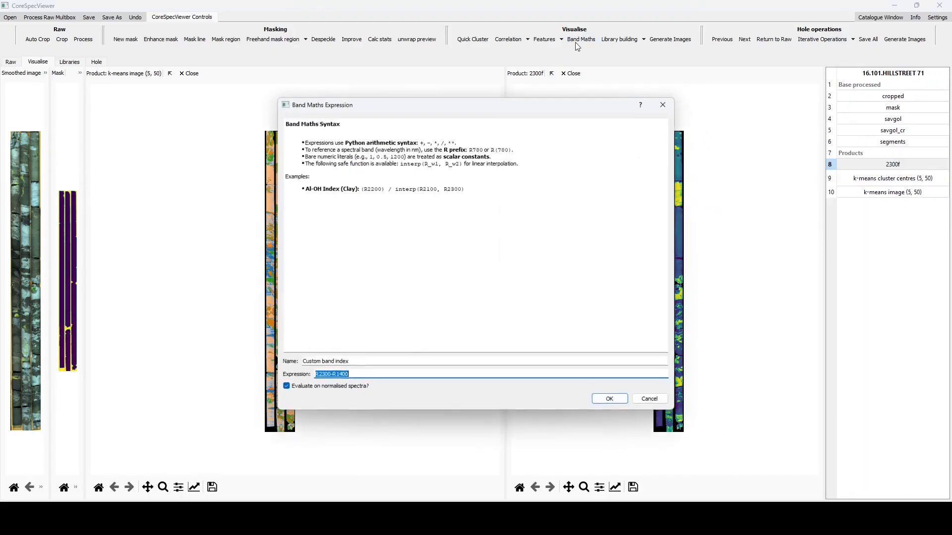
{"action": "left_click_drag", "start_coordinate": [360, 363], "coordinate": [304, 363]}
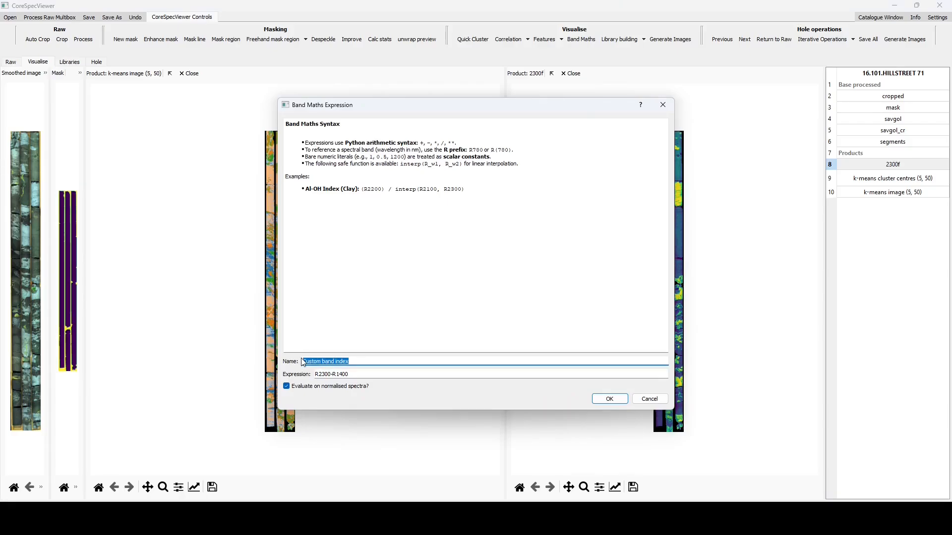
{"action": "key", "text": "BackSpace"}
{"action": "key", "text": "Tab"}
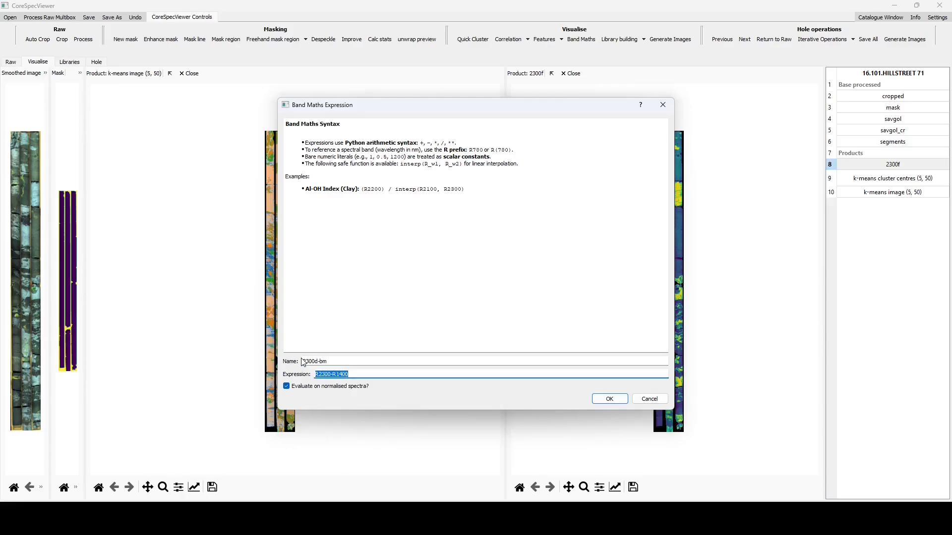
{"action": "type", "text": "R2200, R2"}
{"action": "left_click", "coordinate": [293, 390]}
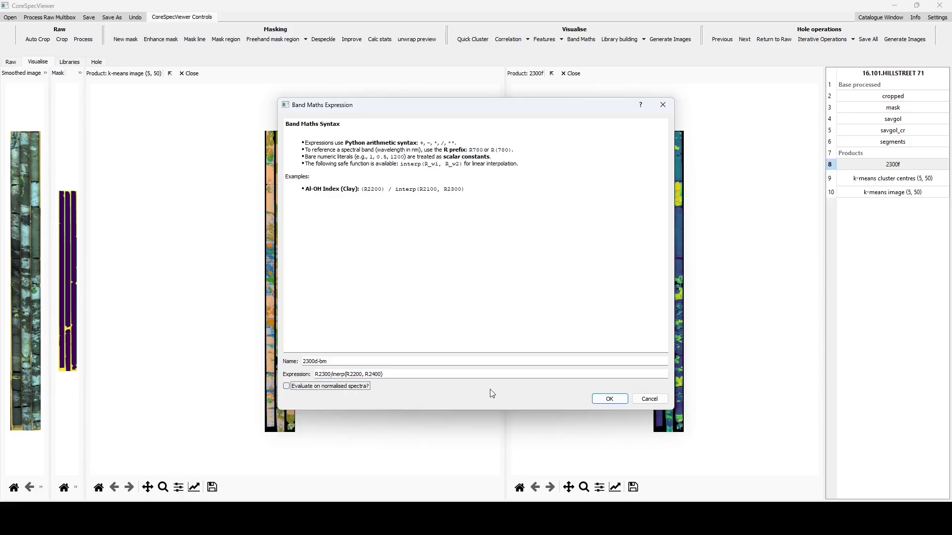
{"action": "left_click", "coordinate": [610, 399]}
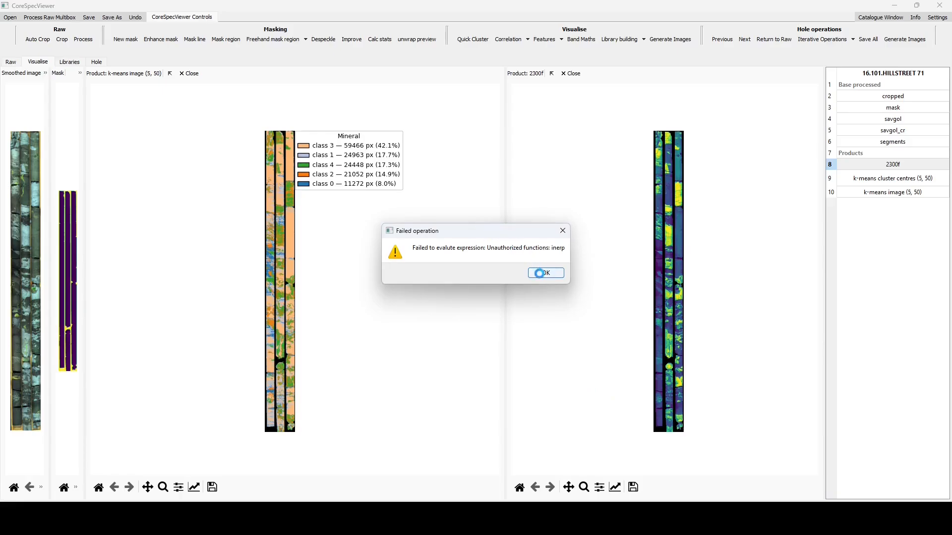
{"action": "left_click", "coordinate": [539, 274]}
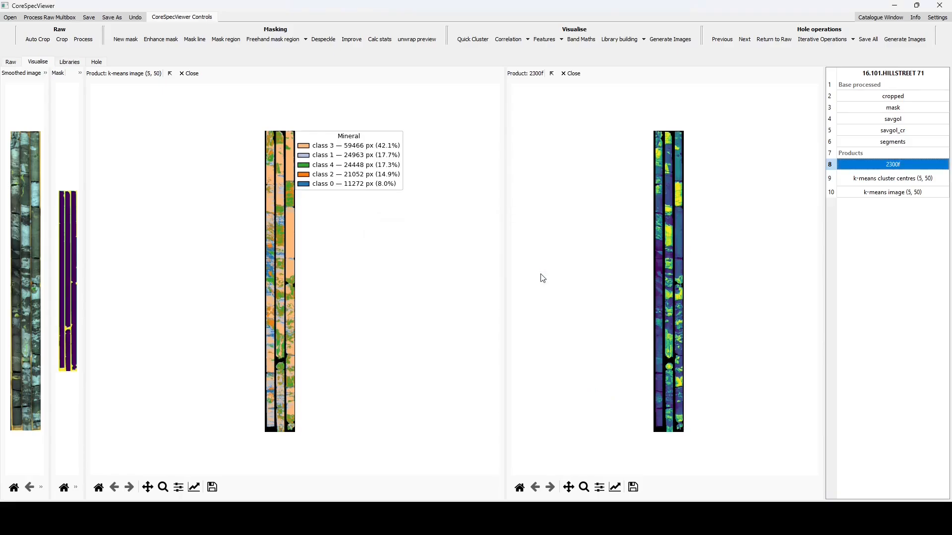
Compute band maths product R2300interp-bm with the expression R2300/interp(R2200, R2400) on non-normalised spectra.
{"action": "left_click", "coordinate": [575, 44]}
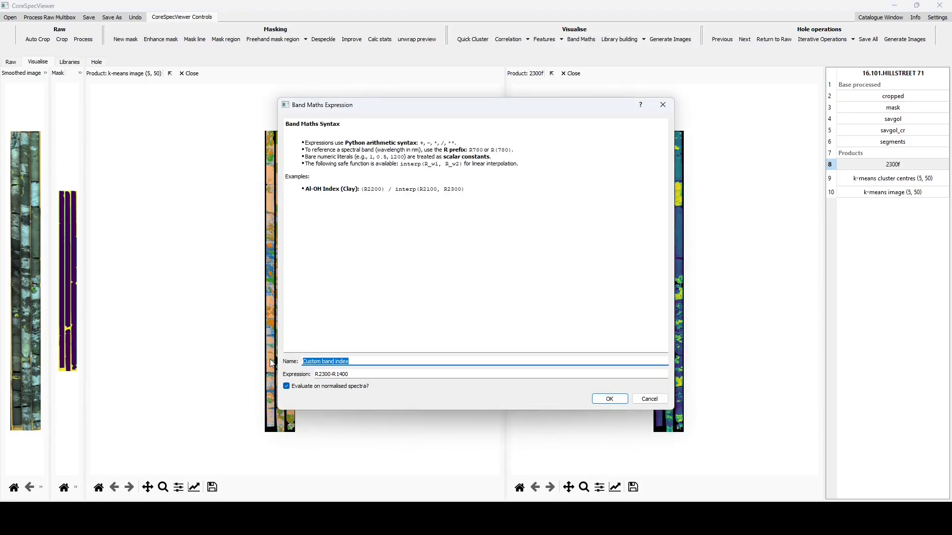
{"action": "type", "text": "R2300interp="}
{"action": "key", "text": "BackSpace"}
{"action": "type", "text": "-bm"}
{"action": "key", "text": "Tab"}
{"action": "type", "text": "R2300"}
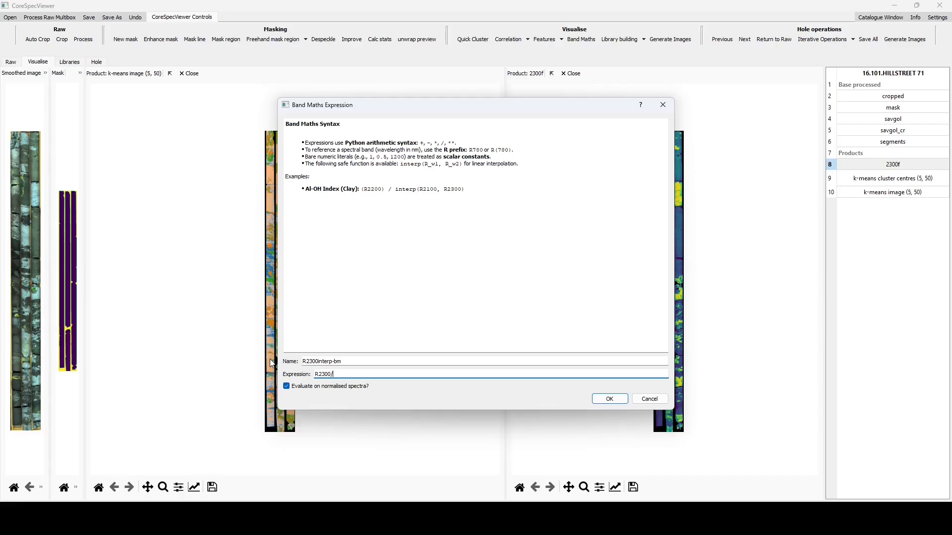
{"action": "type", "text": "/i"}
{"action": "type", "text": "nterp"}
{"action": "type", "text": "(R20"}
{"action": "type", "text": "0"}
{"action": "type", "text": "0, "}
{"action": "type", "text": "R2400"}
{"action": "type", "text": ")"}
{"action": "left_click", "coordinate": [304, 387]}
{"action": "left_click", "coordinate": [609, 399]}
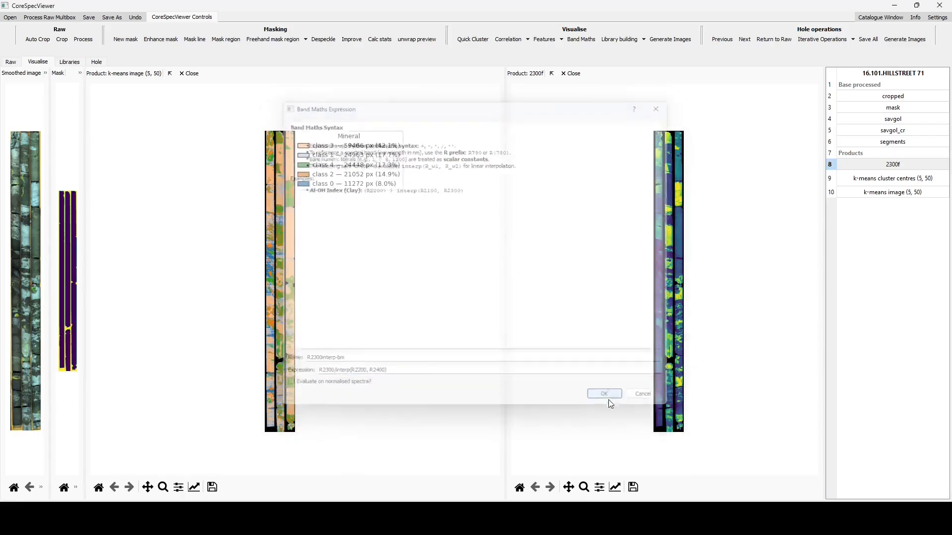
Display the R2300interp-bm product and narrow the 2300f view to enlarge its neighbouring product views.
{"action": "double_click", "coordinate": [892, 176]}
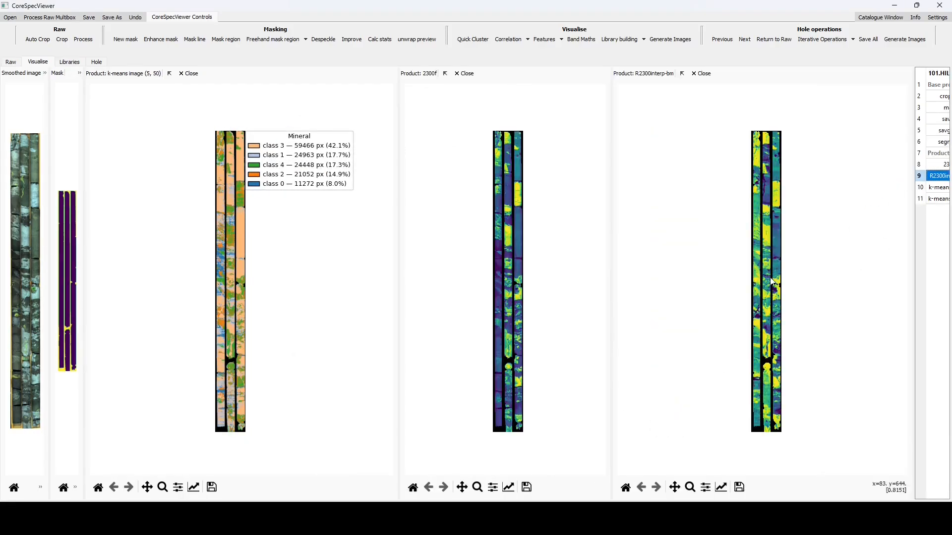
{"action": "left_click_drag", "start_coordinate": [612, 187], "coordinate": [569, 187]}
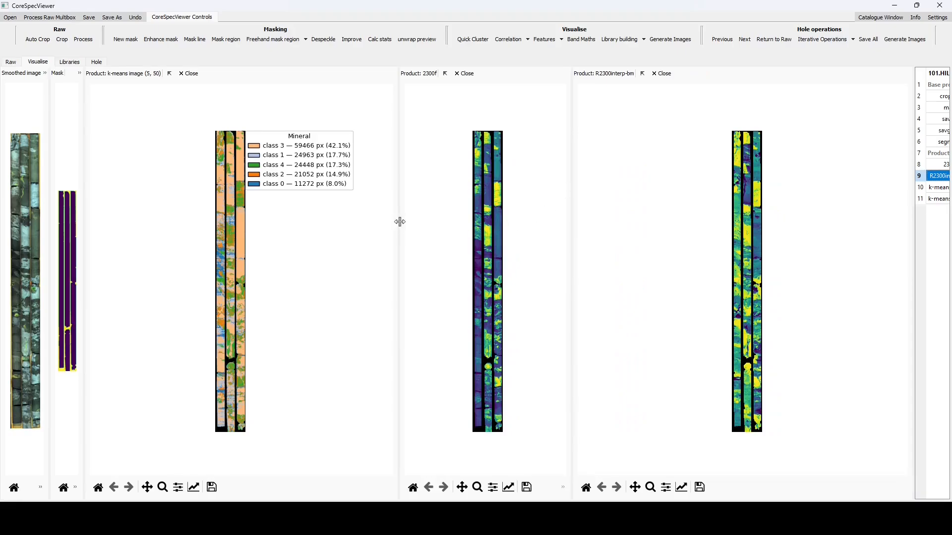
{"action": "left_click_drag", "start_coordinate": [399, 222], "coordinate": [516, 222]}
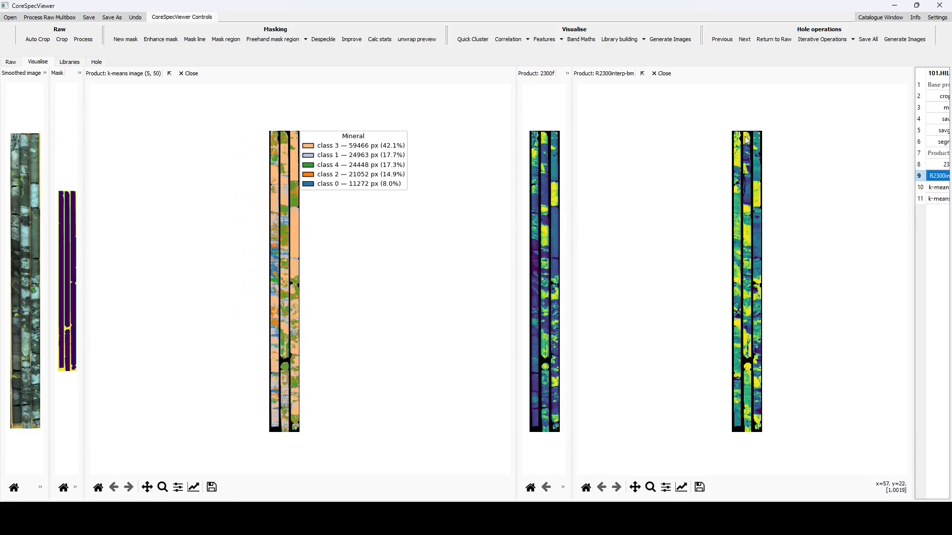
Compute a band maths product named clay index from the example expression (R2200) / interp(R2100, R2300) on non-normalised spectra.
{"action": "left_click", "coordinate": [581, 41]}
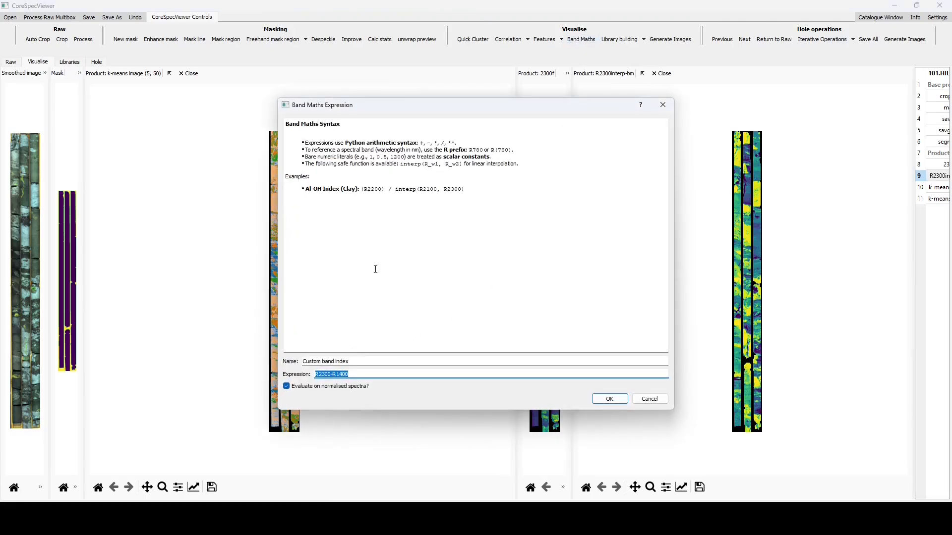
{"action": "left_click_drag", "start_coordinate": [362, 190], "coordinate": [464, 190]}
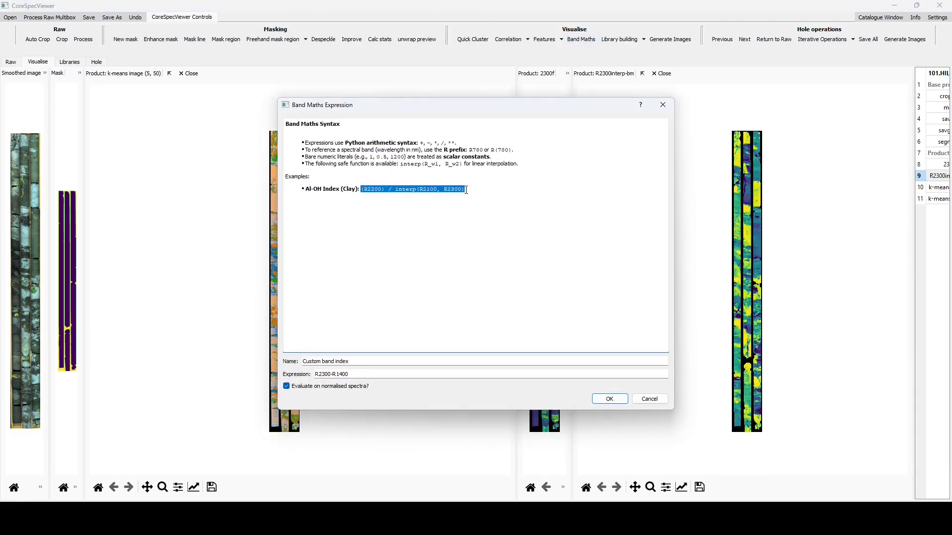
{"action": "left_click", "coordinate": [359, 379]}
{"action": "key", "text": "ctrl+a"}
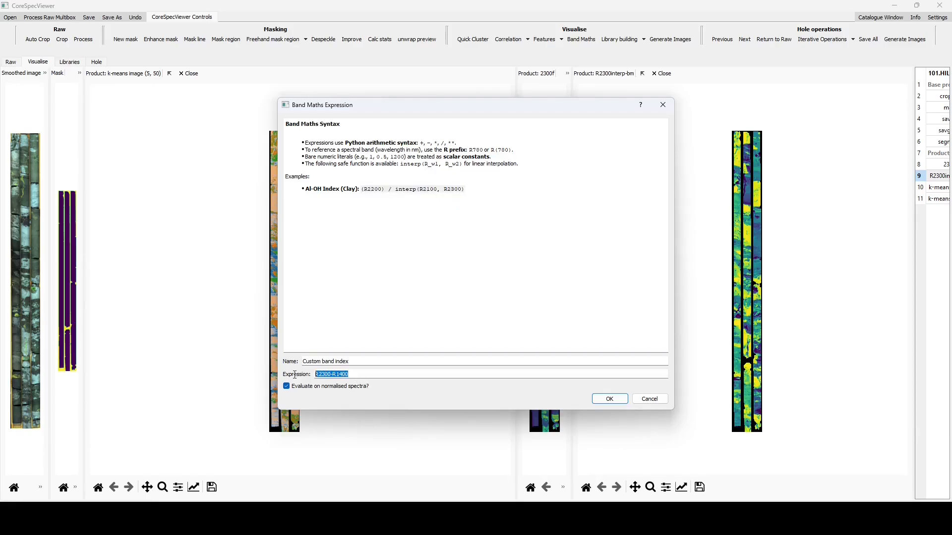
{"action": "type", "text": "(R2200) / interp(R2100, R2300)"}
{"action": "left_click", "coordinate": [286, 386]}
{"action": "left_click_drag", "start_coordinate": [350, 361], "coordinate": [288, 363]}
{"action": "type", "text": "c"}
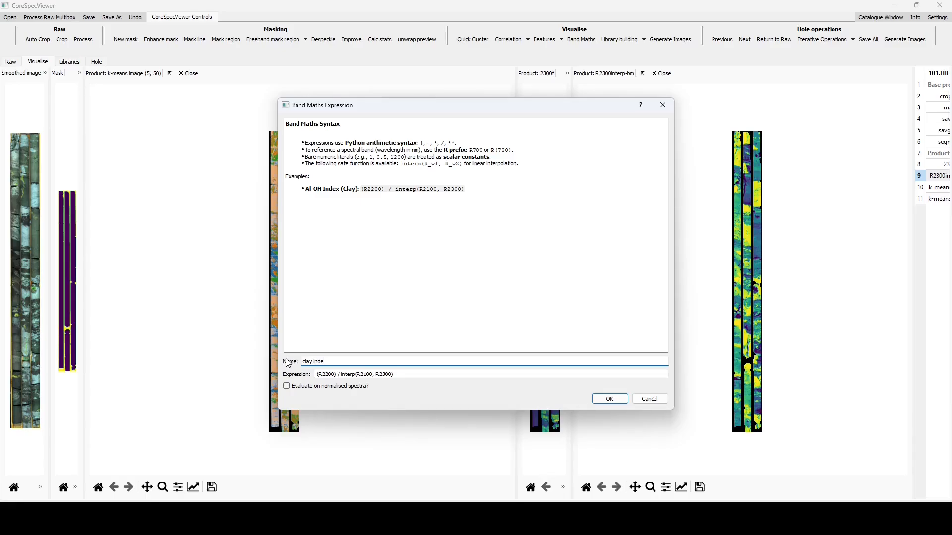
{"action": "left_click", "coordinate": [615, 400]}
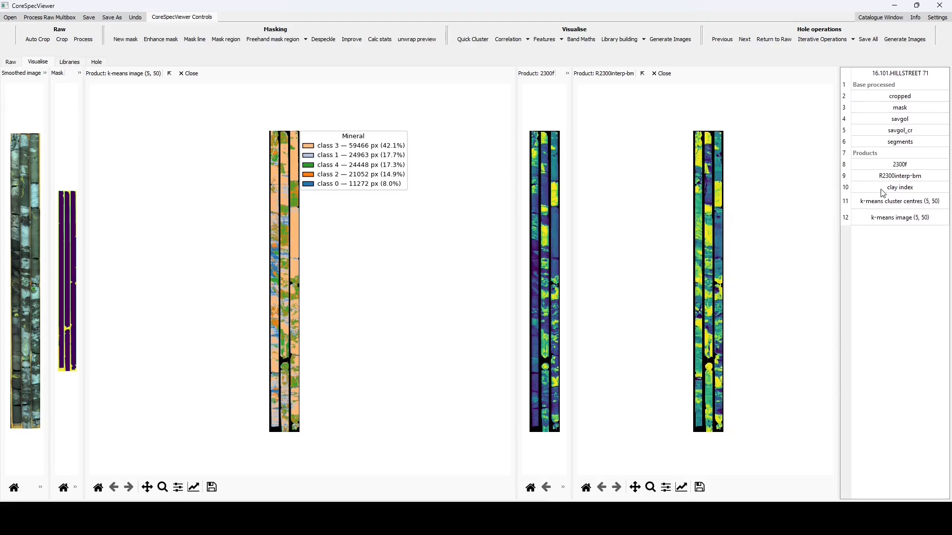
Display the clay index product, and close the clay index, R2300interp-bm and 2300f views.
{"action": "double_click", "coordinate": [884, 193]}
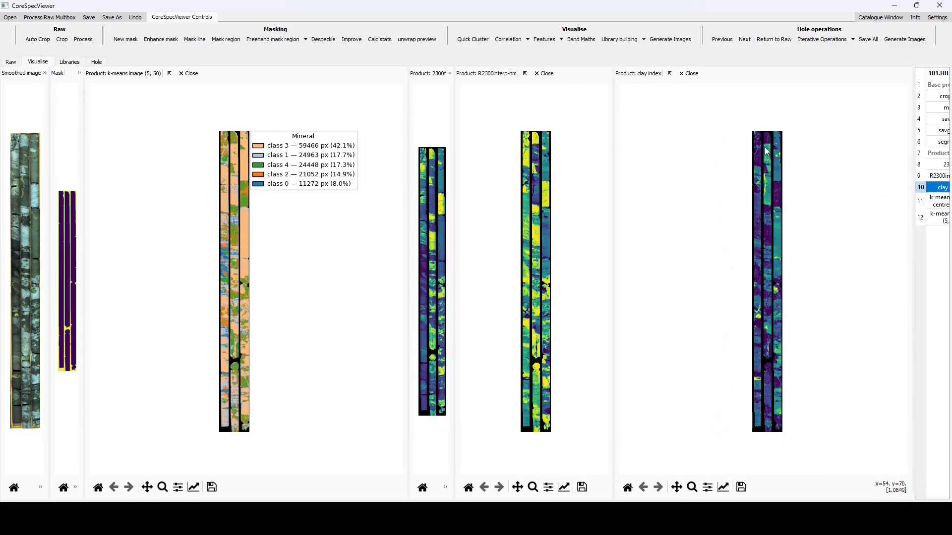
{"action": "left_click", "coordinate": [691, 73]}
{"action": "left_click", "coordinate": [664, 74]}
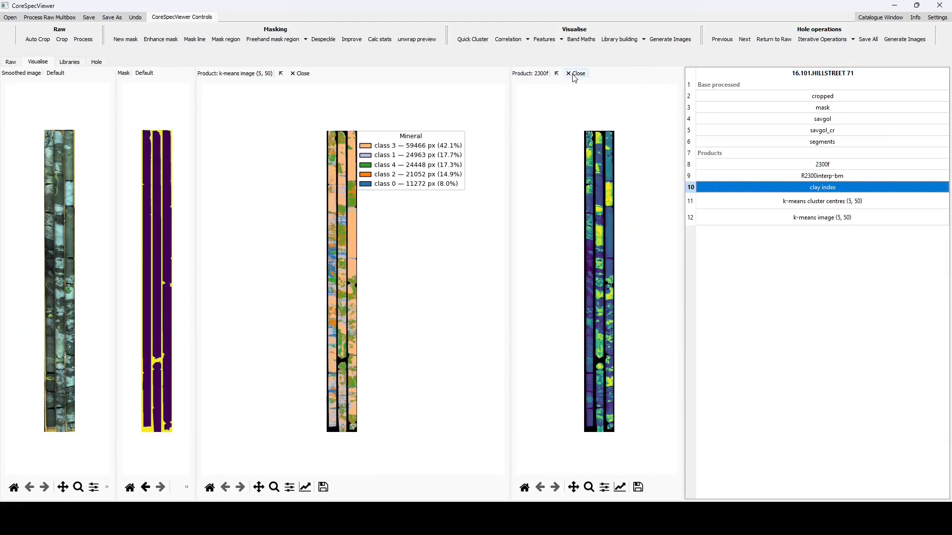
{"action": "left_click", "coordinate": [575, 73]}
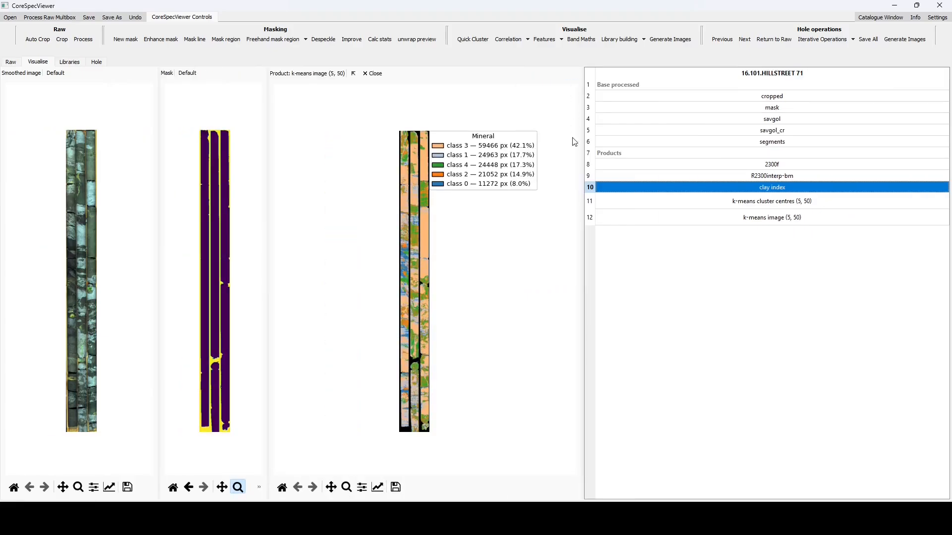
Extract the 2320W feature, and display the 2320nm feature position and 2320nm feature depth products.
{"action": "left_click", "coordinate": [562, 40]}
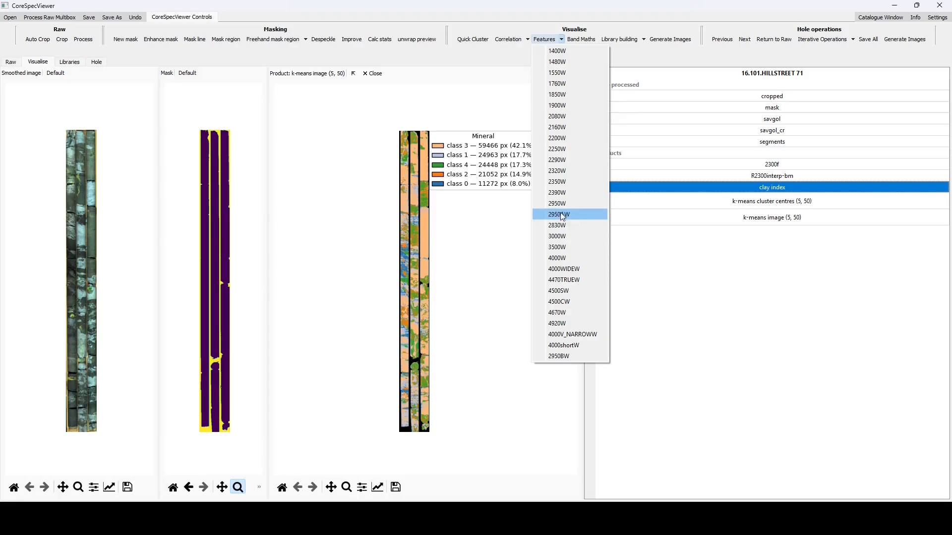
{"action": "left_click", "coordinate": [557, 171]}
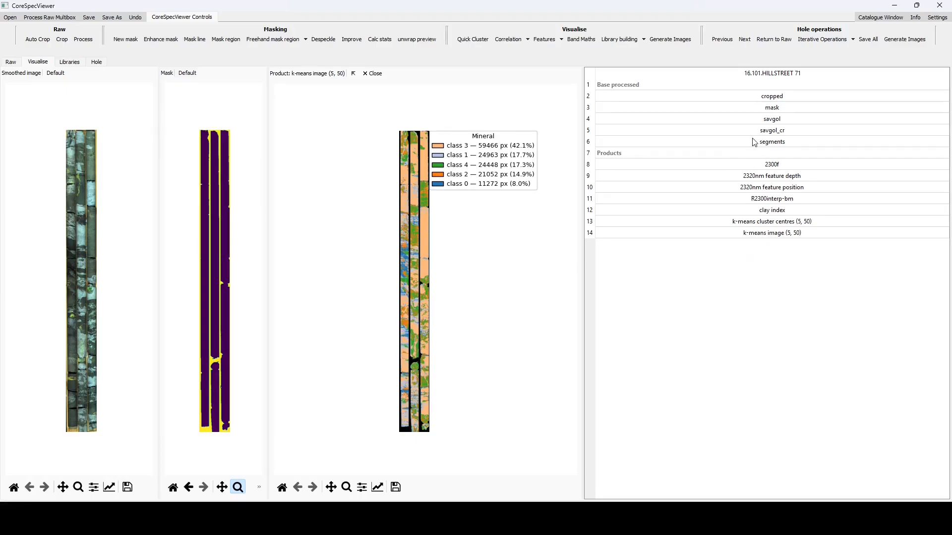
{"action": "left_click", "coordinate": [764, 188]}
{"action": "key", "text": "Up"}
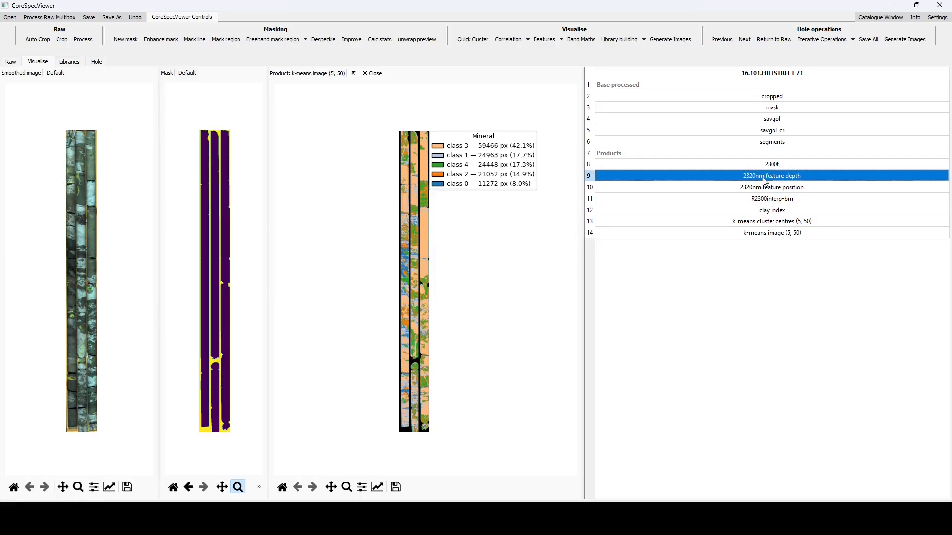
{"action": "key", "text": "Down"}
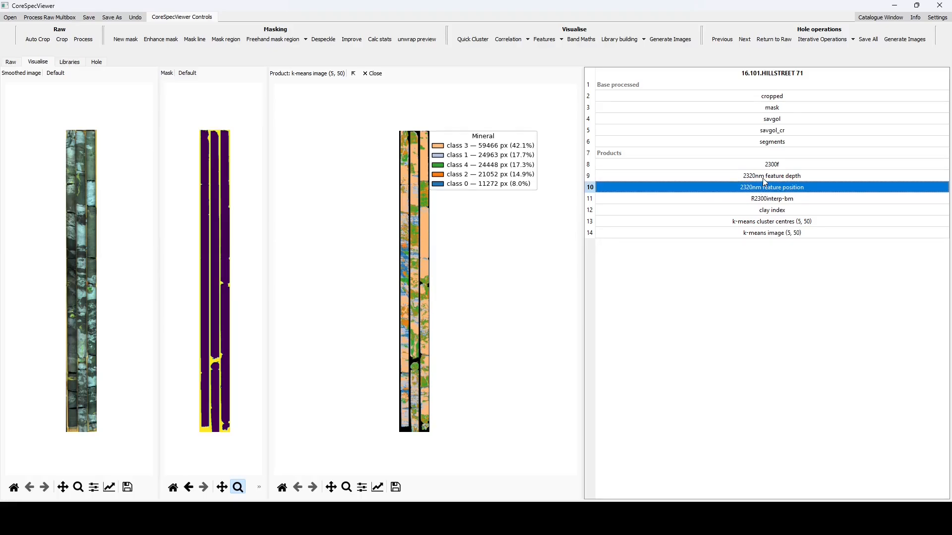
{"action": "key", "text": "Up"}
{"action": "key", "text": "Down"}
{"action": "double_click", "coordinate": [765, 190]}
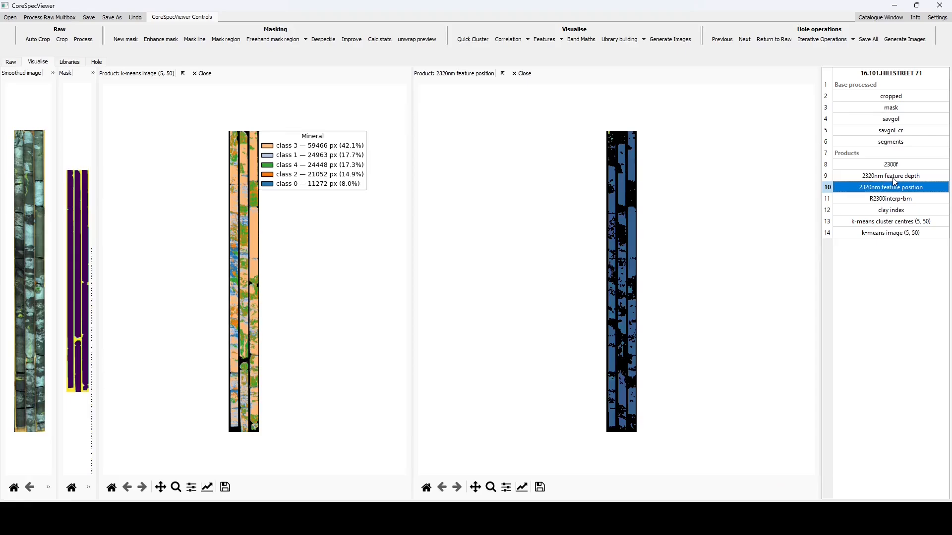
{"action": "double_click", "coordinate": [892, 177]}
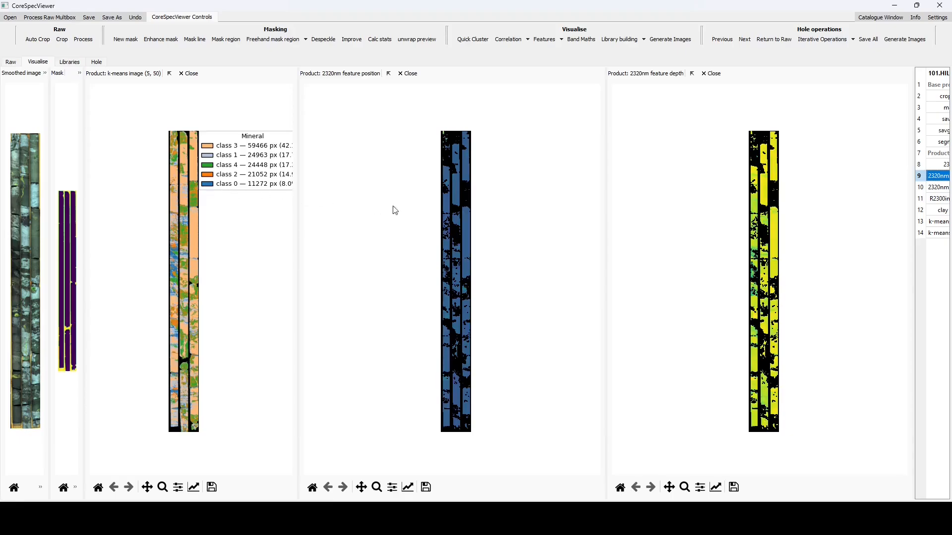
Close the feature depth, feature position and k-means image views, and widen the image area beside the product list.
{"action": "left_click", "coordinate": [712, 73]}
{"action": "left_click", "coordinate": [522, 73]}
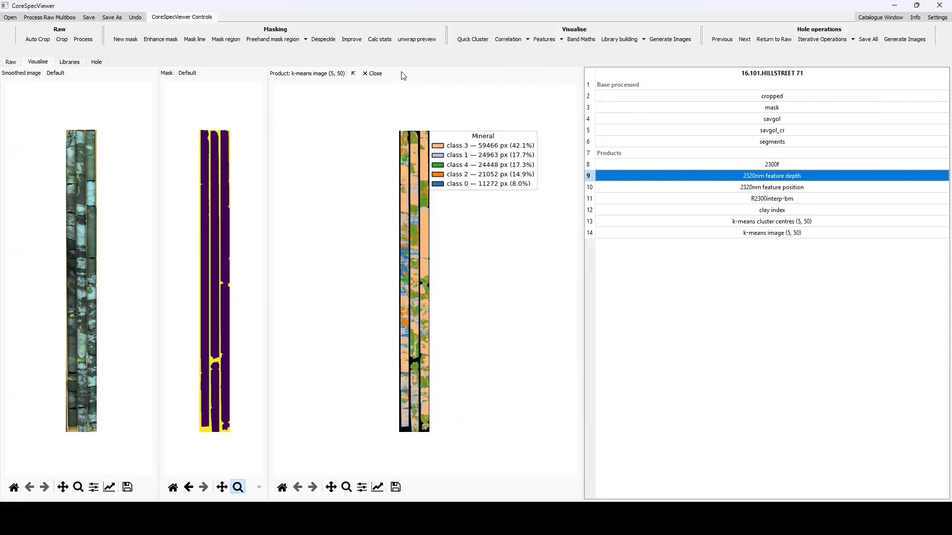
{"action": "left_click", "coordinate": [373, 73]}
{"action": "left_click_drag", "start_coordinate": [397, 165], "coordinate": [727, 165]}
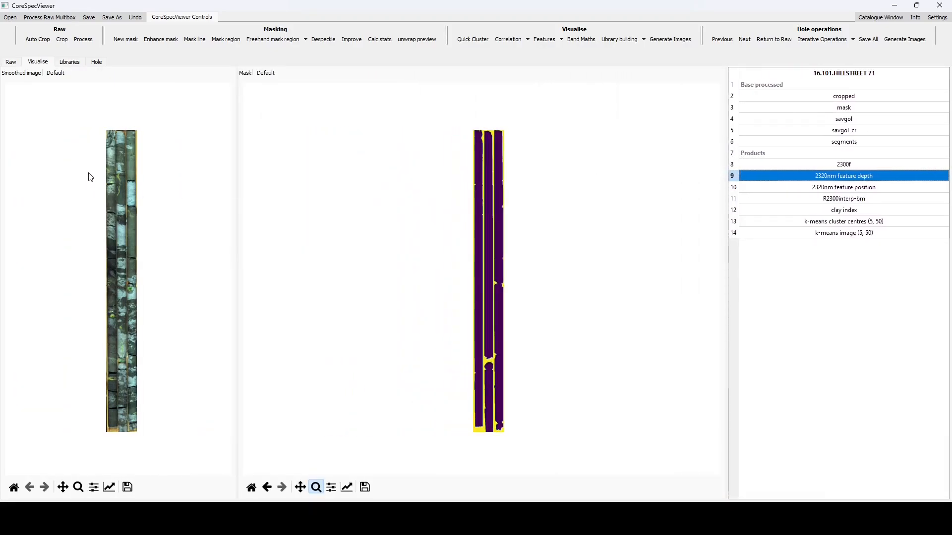
Open the spectral library, sort its entries by name, and locate the calcite samples.
{"action": "left_click", "coordinate": [70, 62]}
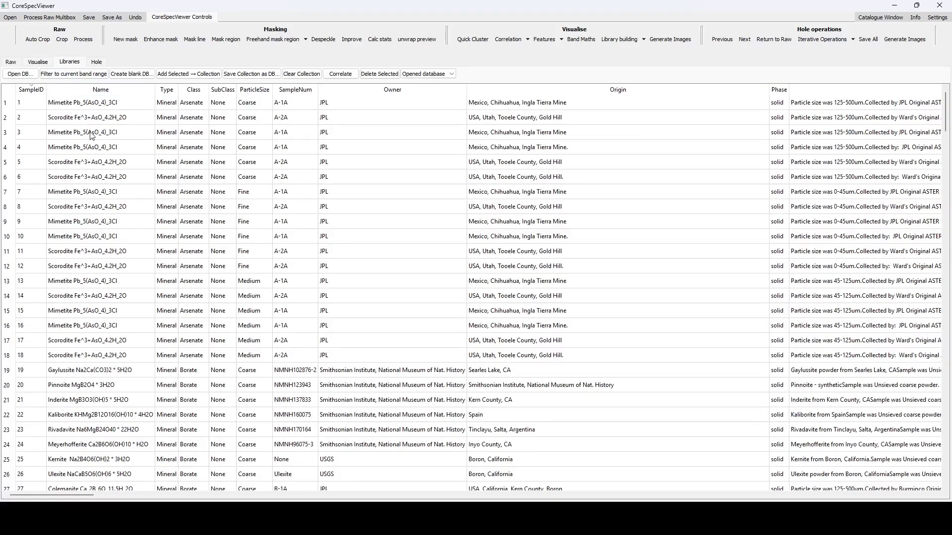
{"action": "left_click", "coordinate": [99, 91]}
{"action": "left_click_drag", "start_coordinate": [944, 113], "coordinate": [944, 149]}
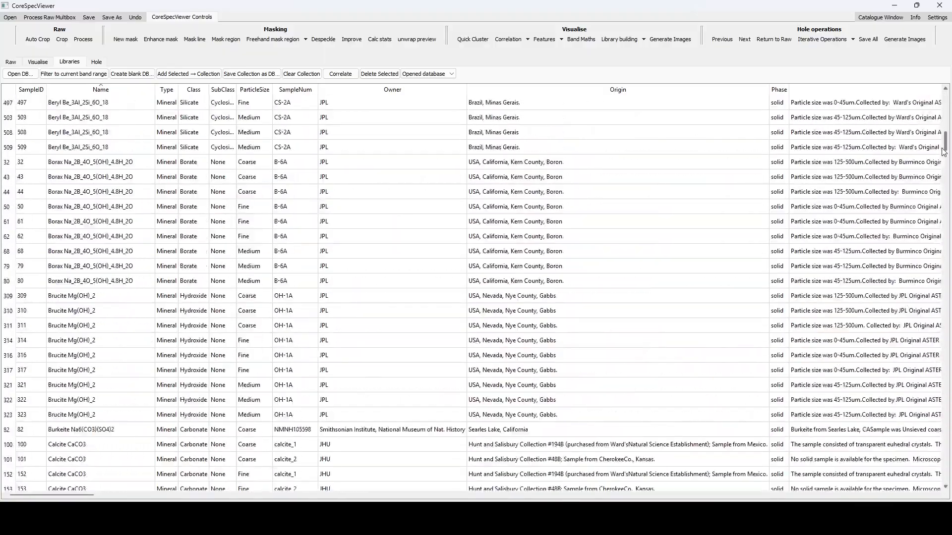
{"action": "left_click", "coordinate": [61, 241]}
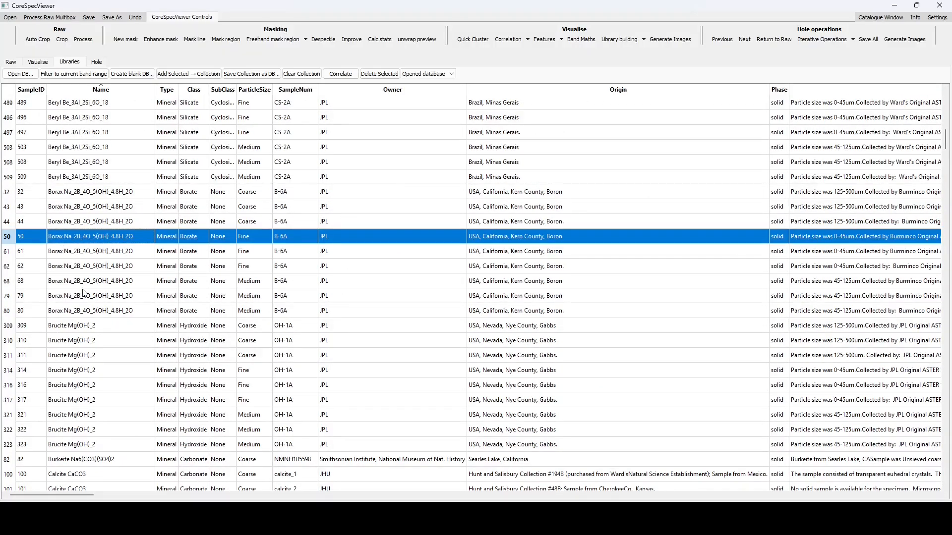
{"action": "scroll", "coordinate": [83, 292], "scroll_direction": "down", "scroll_amount": 5}
{"action": "left_click", "coordinate": [83, 287]}
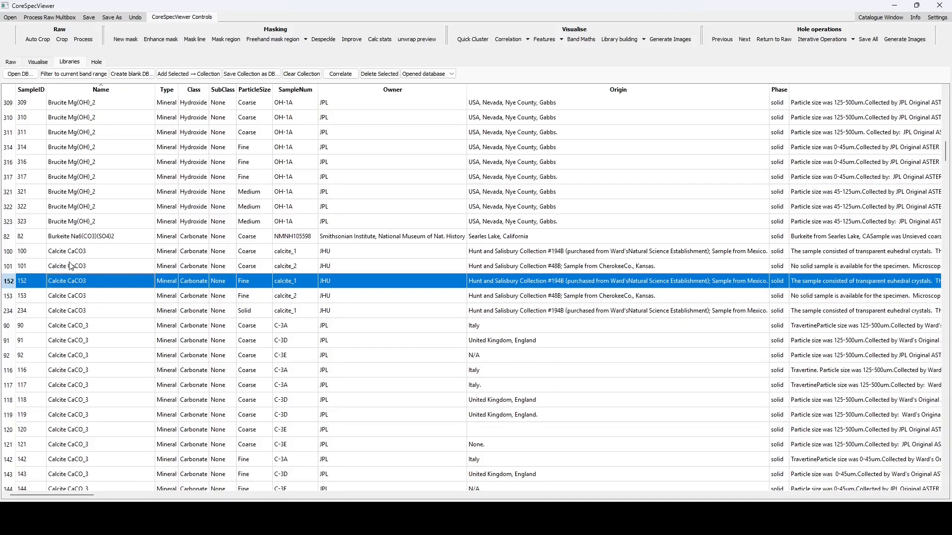
Plot the library spectra of calcite samples 153, 100, 120 and 143.
{"action": "double_click", "coordinate": [67, 296]}
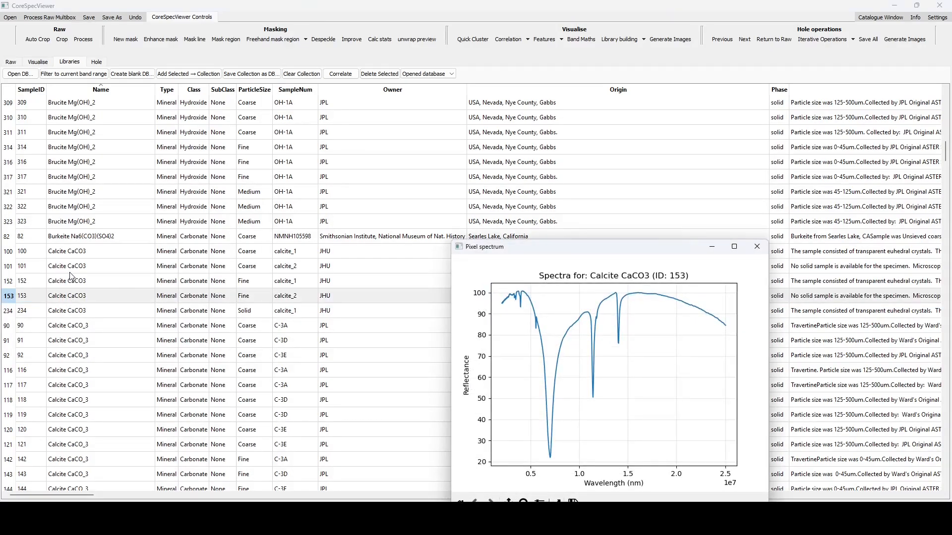
{"action": "double_click", "coordinate": [68, 251]}
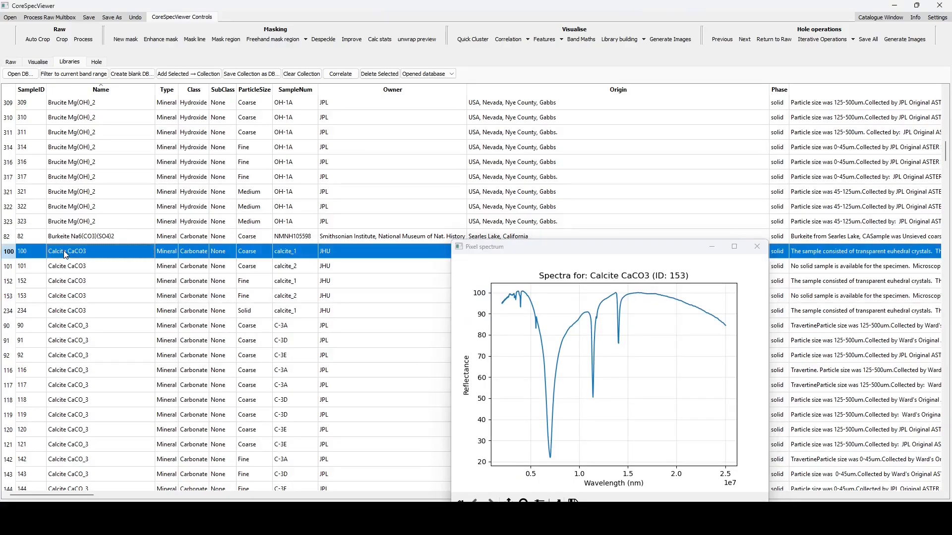
{"action": "left_click", "coordinate": [71, 435]}
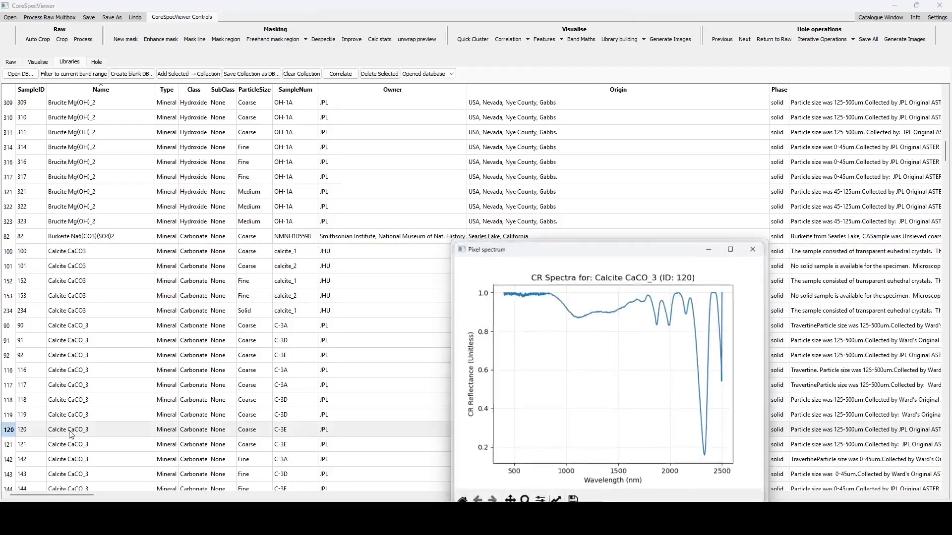
{"action": "left_click", "coordinate": [73, 476]}
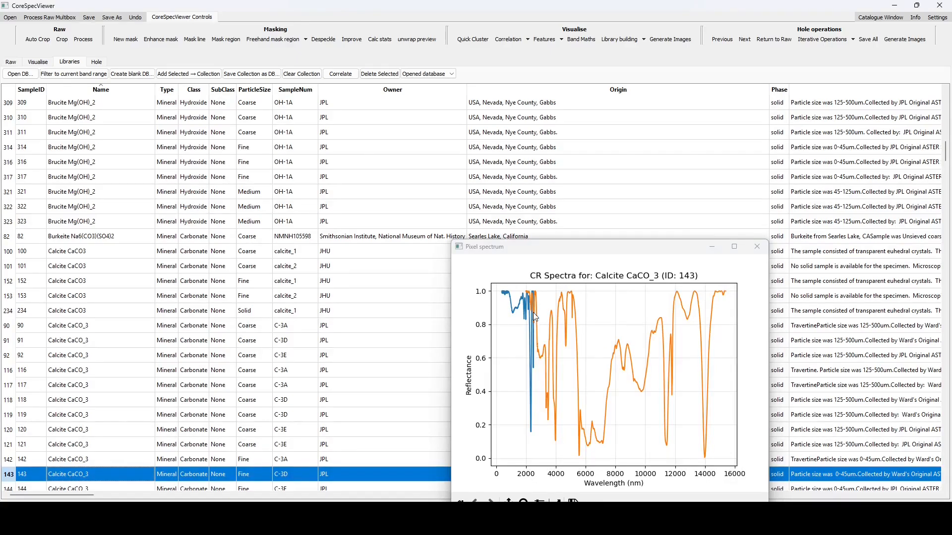
Move the two calcite spectrum windows apart to compare the plots, and close both windows.
{"action": "left_click_drag", "start_coordinate": [600, 255], "coordinate": [715, 72]}
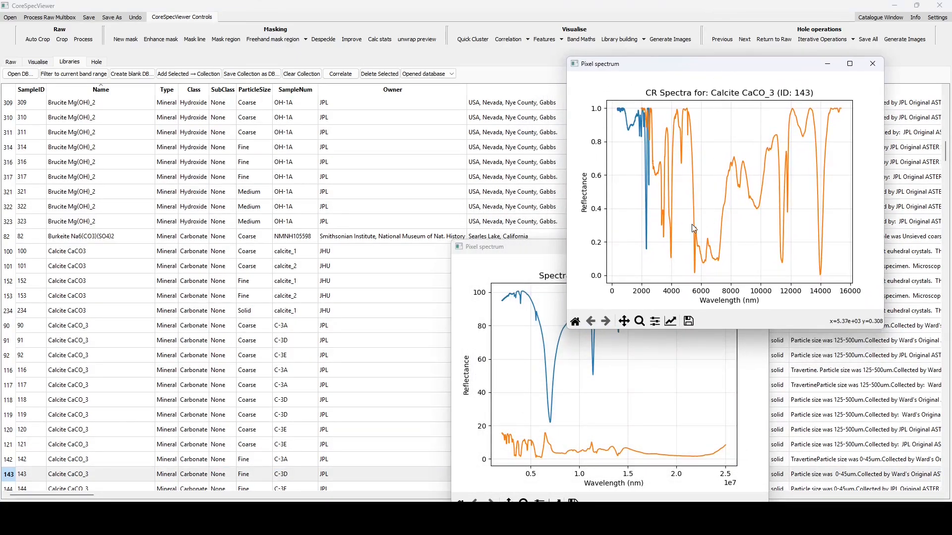
{"action": "left_click_drag", "start_coordinate": [528, 250], "coordinate": [637, 314]}
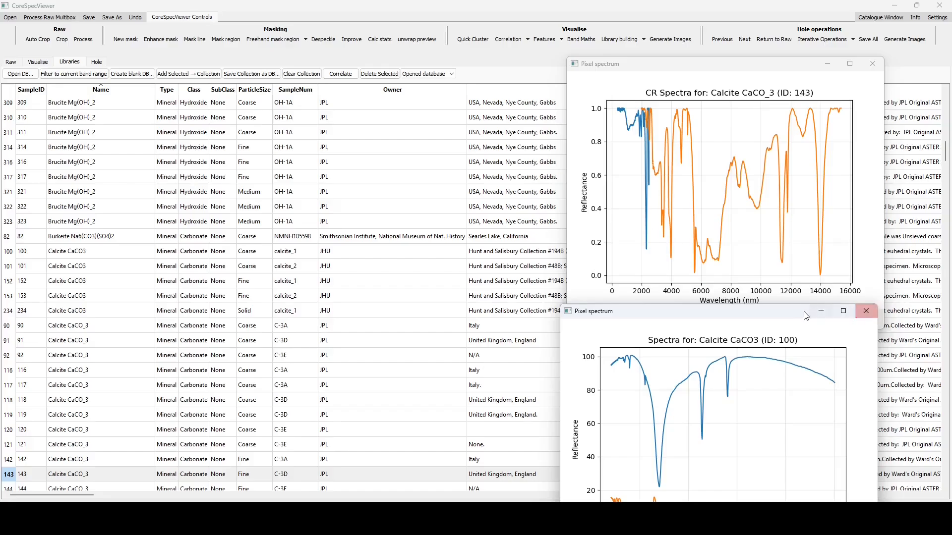
{"action": "left_click_drag", "start_coordinate": [806, 316], "coordinate": [796, 193]}
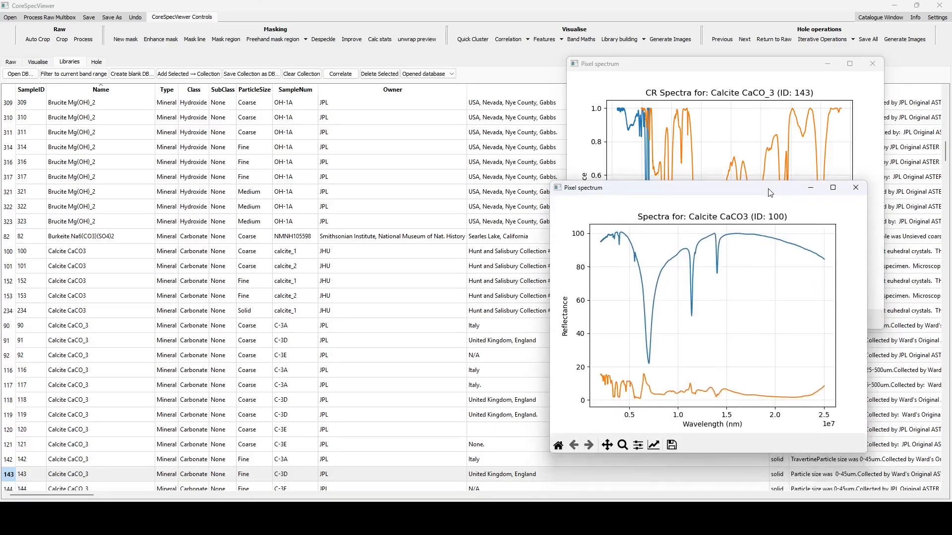
{"action": "left_click", "coordinate": [856, 193]}
{"action": "left_click", "coordinate": [872, 63]}
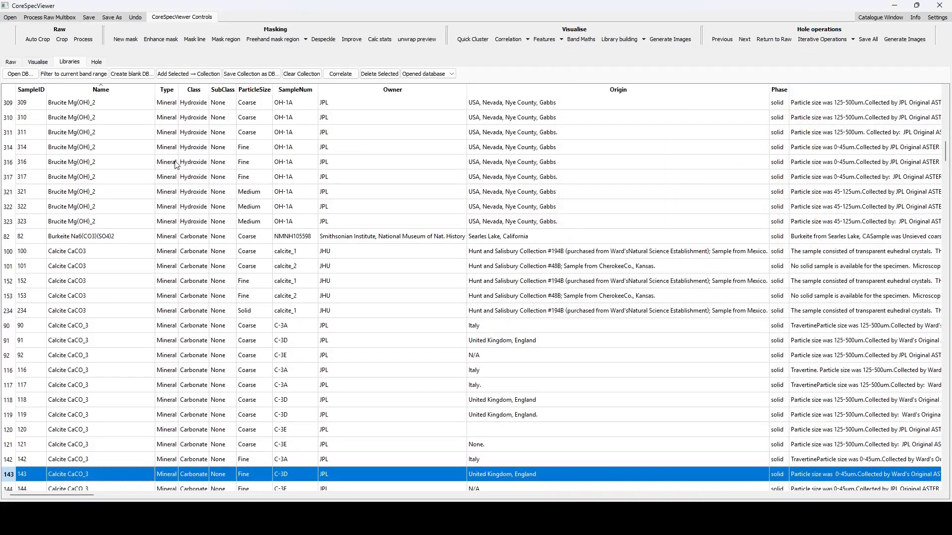
Filter the spectral library to the current band range, and select the in range collection as the active one.
{"action": "left_click", "coordinate": [75, 75]}
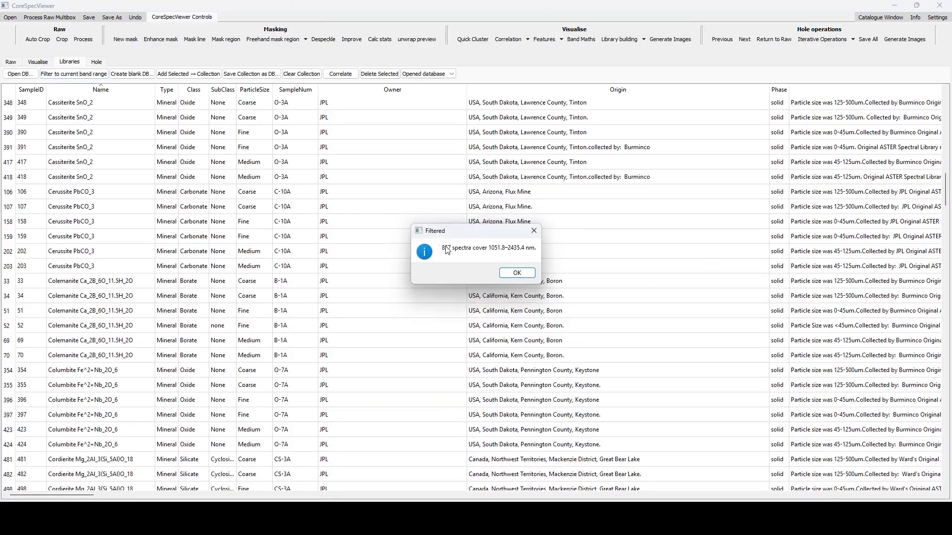
{"action": "left_click_drag", "start_coordinate": [470, 233], "coordinate": [456, 169]}
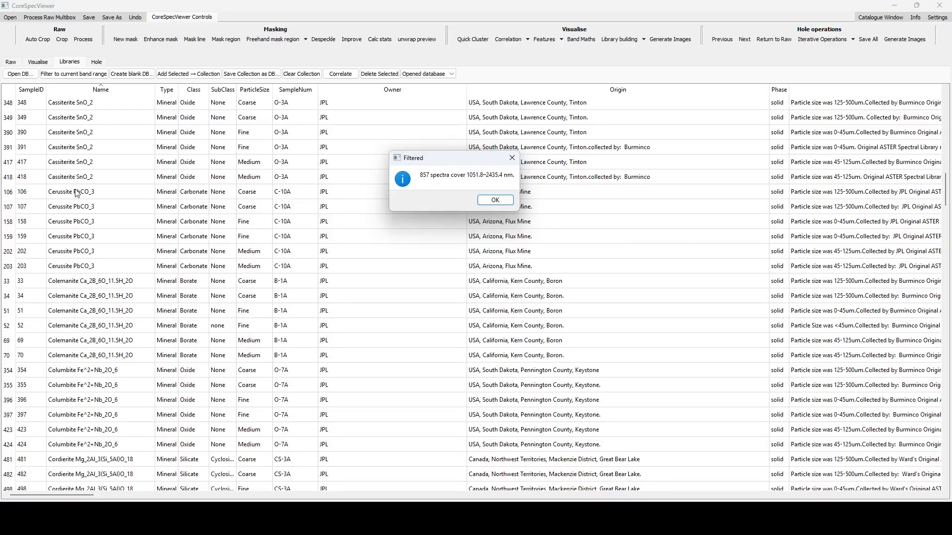
{"action": "left_click", "coordinate": [490, 200]}
{"action": "scroll", "coordinate": [98, 200], "scroll_direction": "up", "scroll_amount": 10}
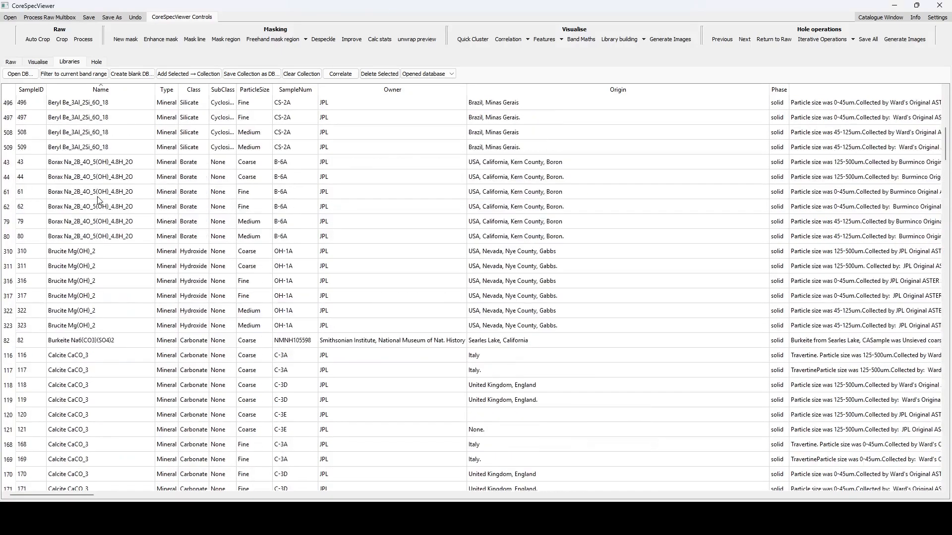
{"action": "scroll", "coordinate": [98, 201], "scroll_direction": "down", "scroll_amount": 7}
{"action": "left_click", "coordinate": [445, 74]}
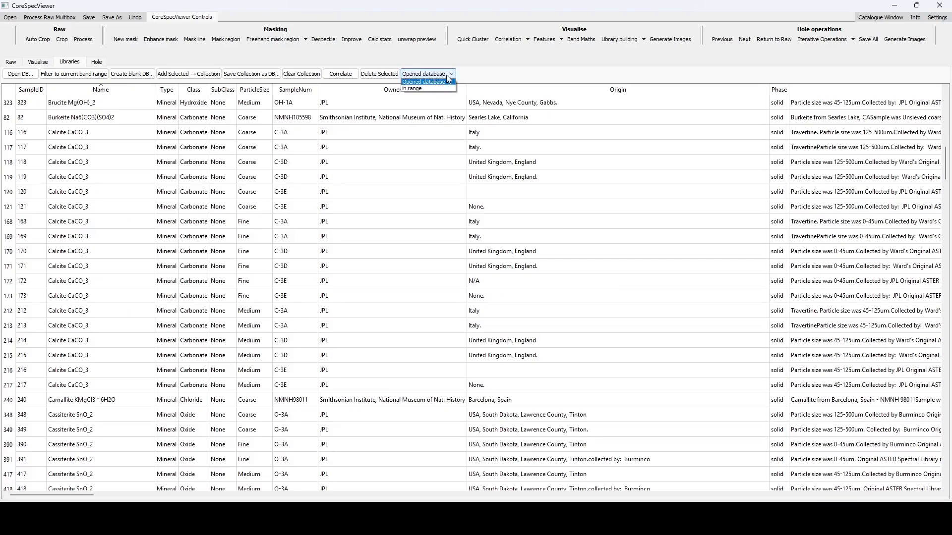
{"action": "left_click", "coordinate": [424, 90]}
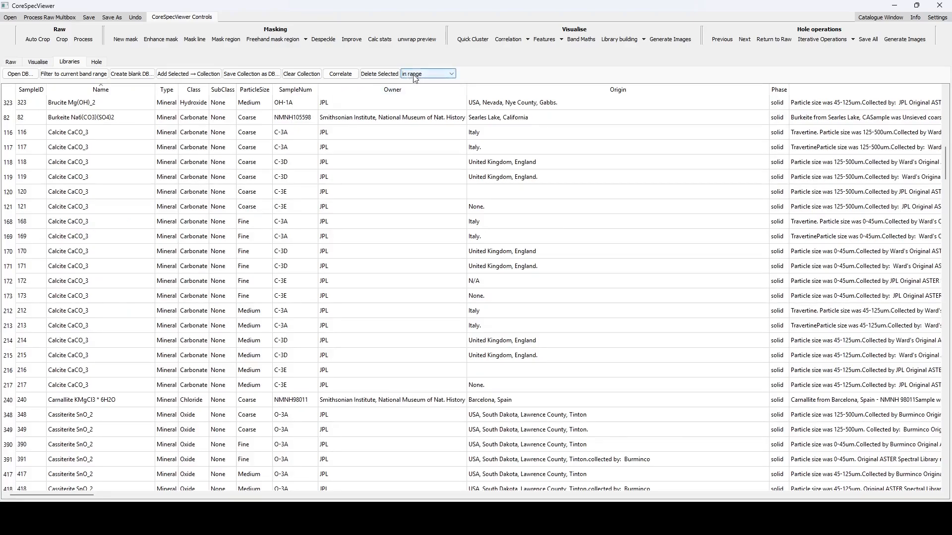
View the spectra of calcite samples 121 and 119, and correlate the core box against calcite sample 119.
{"action": "left_click", "coordinate": [58, 205]}
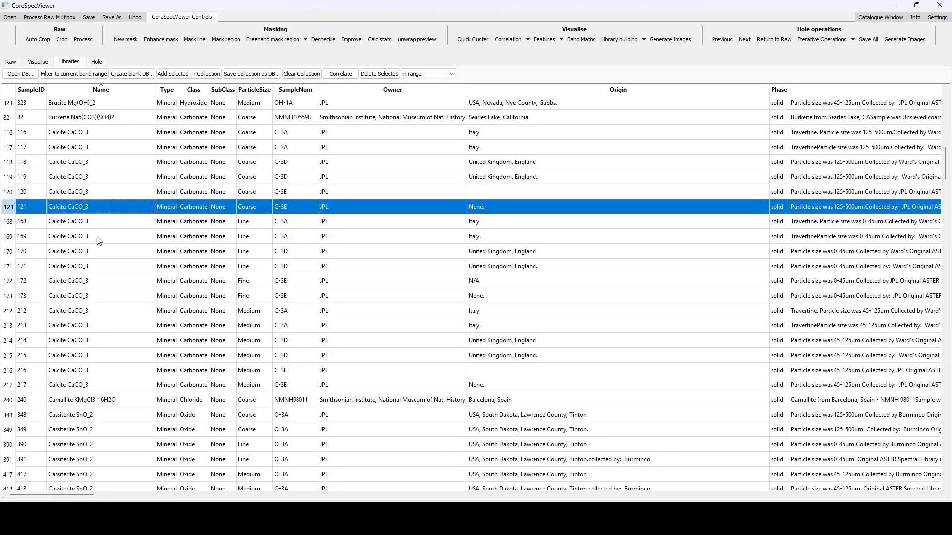
{"action": "double_click", "coordinate": [83, 203]}
{"action": "left_click", "coordinate": [607, 122]}
{"action": "double_click", "coordinate": [91, 178]}
{"action": "left_click", "coordinate": [615, 122]}
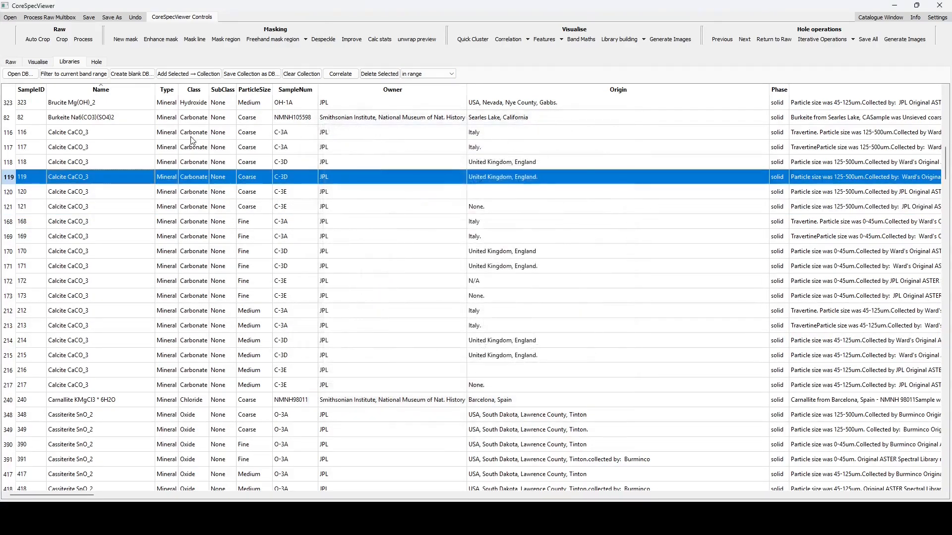
{"action": "left_click", "coordinate": [341, 75]}
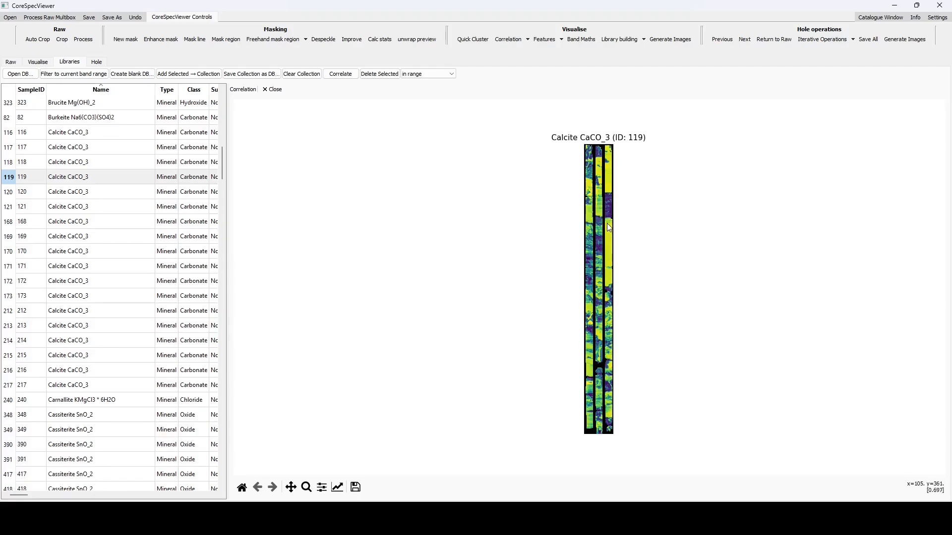
Correlate the core box against Dolomite CaMg(CO_3)_2 sample 126, and close the dolomite and calcite correlation views.
{"action": "left_click", "coordinate": [81, 267]}
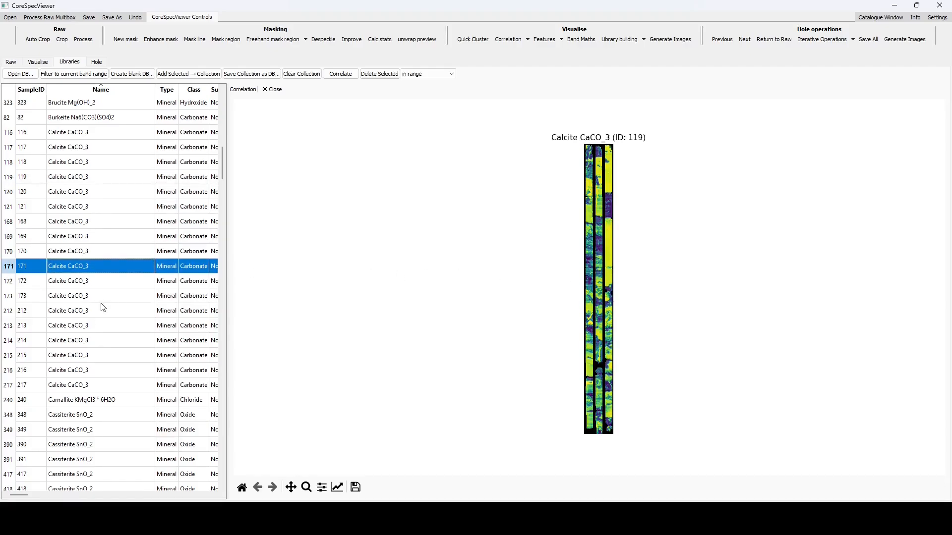
{"action": "key", "text": "d"}
{"action": "key", "text": "d"}
{"action": "key", "text": "d"}
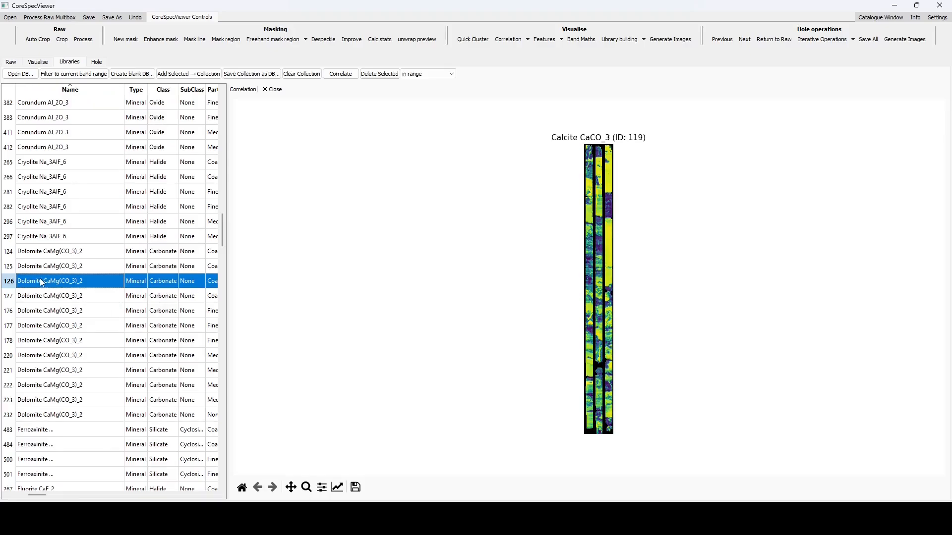
{"action": "left_click", "coordinate": [339, 74]}
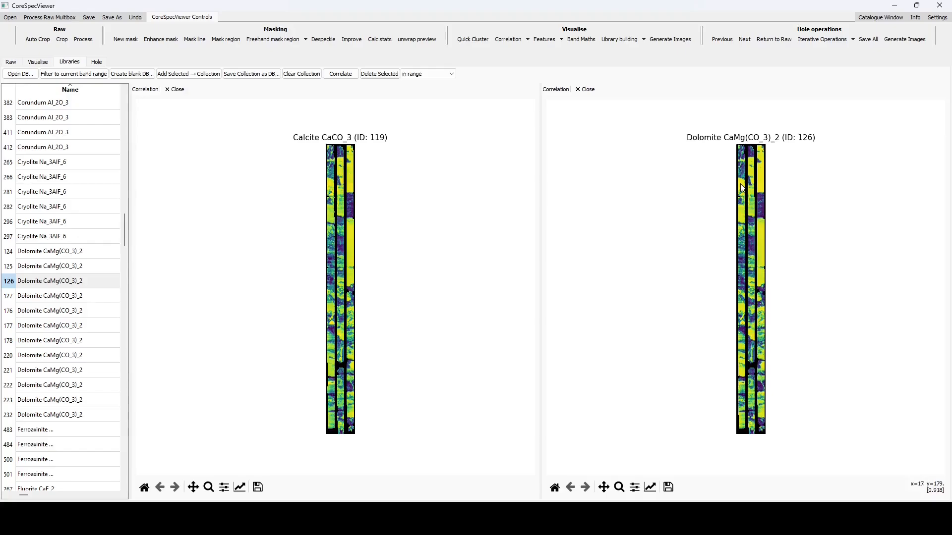
{"action": "left_click", "coordinate": [588, 90]}
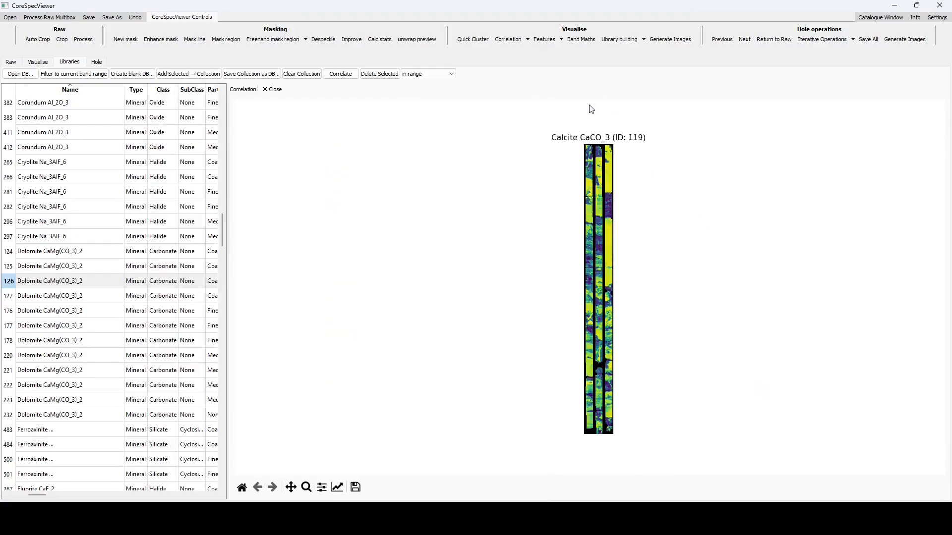
{"action": "left_click", "coordinate": [272, 89]}
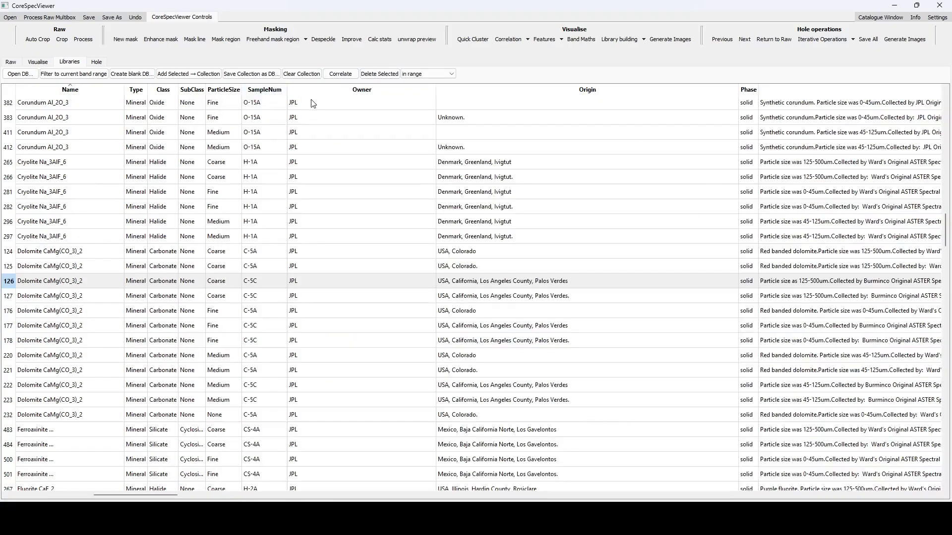
Check the dataset's product list for the calcite 119 and dolomite 126 MINCORR products.
{"action": "left_click", "coordinate": [37, 62]}
{"action": "left_click", "coordinate": [814, 200]}
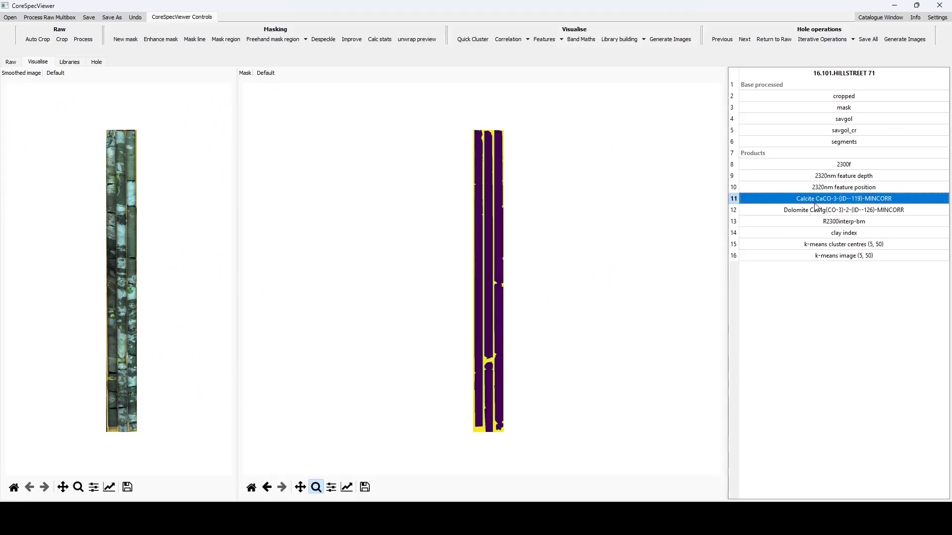
{"action": "left_click", "coordinate": [814, 207]}
{"action": "left_click", "coordinate": [818, 200]}
{"action": "left_click", "coordinate": [817, 212]}
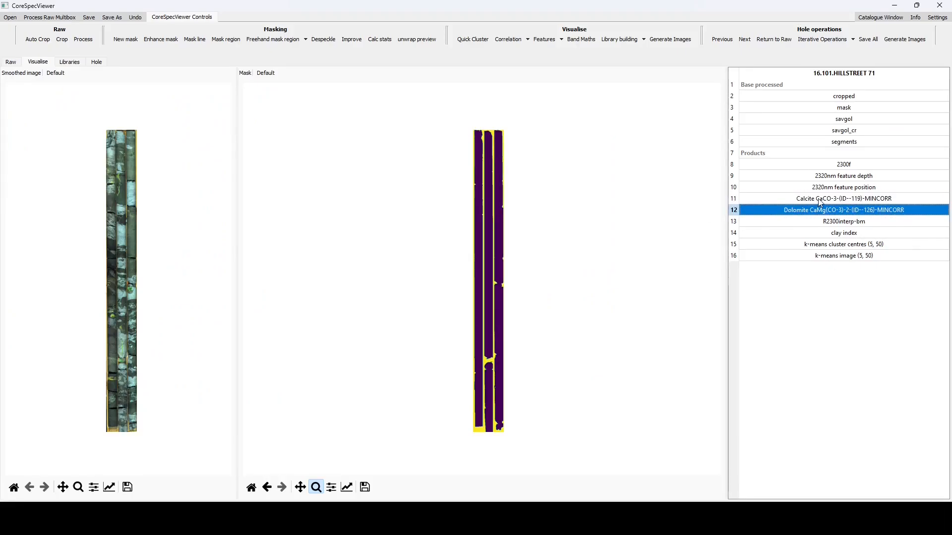
{"action": "left_click", "coordinate": [819, 200]}
Open the LikelyMins.db spectral database from the DemoData folder, and widen its Name column.
{"action": "left_click", "coordinate": [69, 62]}
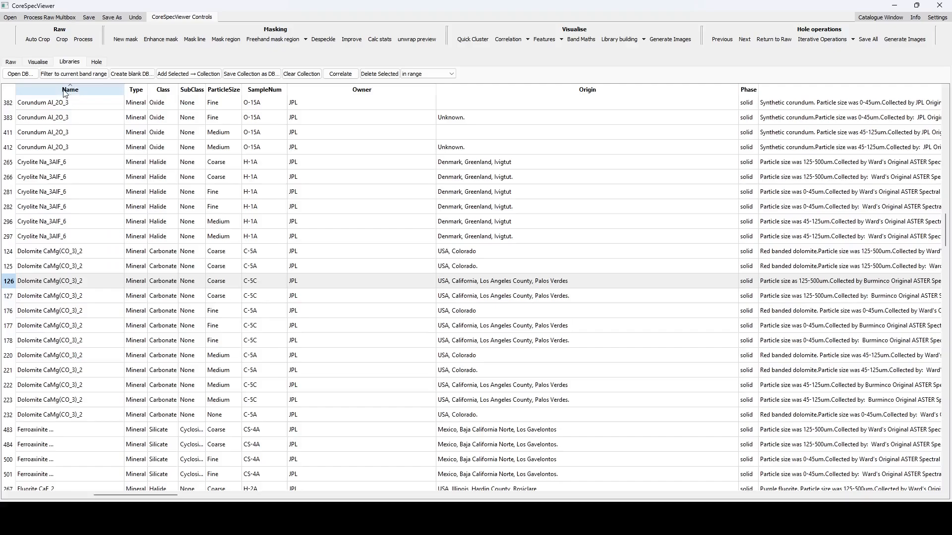
{"action": "scroll", "coordinate": [65, 94], "scroll_direction": "up", "scroll_amount": 1}
{"action": "left_click", "coordinate": [21, 73]}
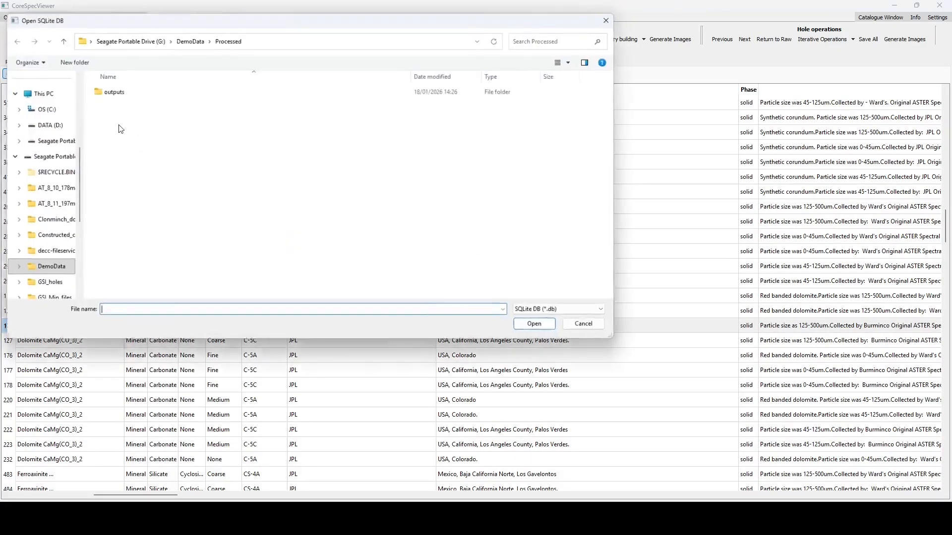
{"action": "left_click", "coordinate": [191, 39]}
{"action": "left_click", "coordinate": [130, 146]}
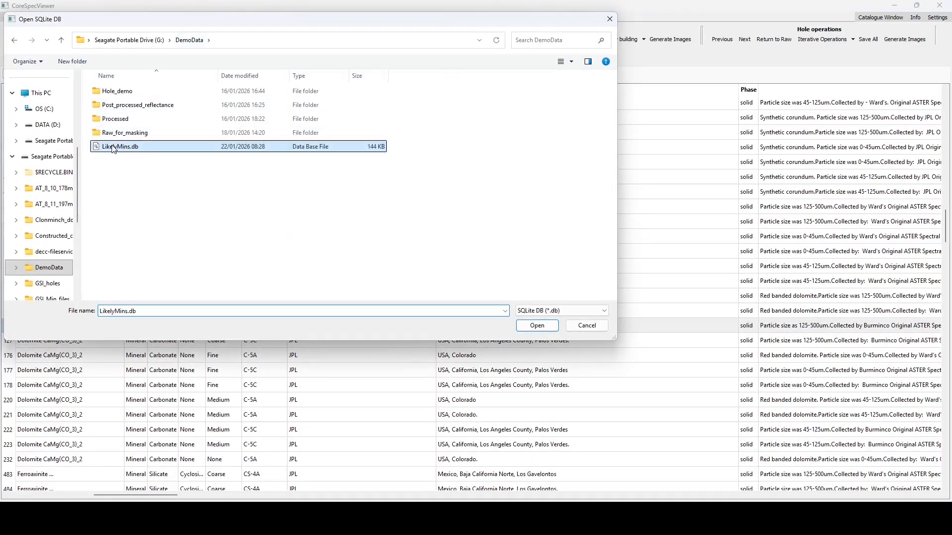
{"action": "left_click", "coordinate": [537, 326]}
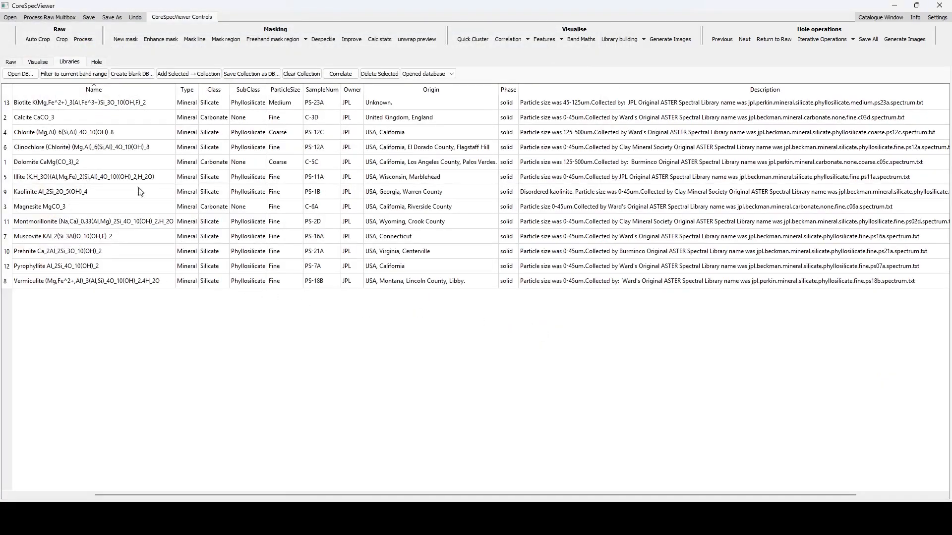
{"action": "left_click_drag", "start_coordinate": [176, 90], "coordinate": [228, 89]}
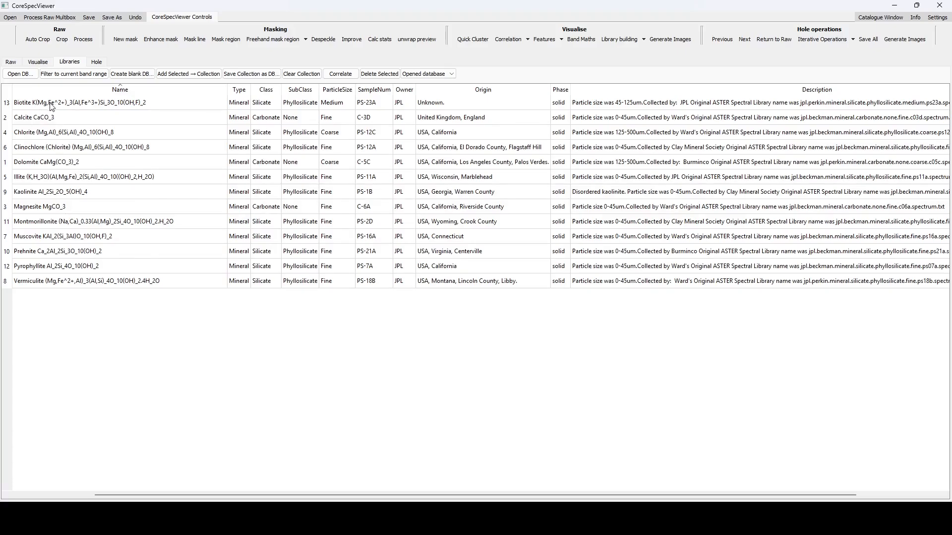
Add the library entries from Calcite through Vermiculite, leaving out Biotite, to a new collection named Reasonable.
{"action": "left_click", "coordinate": [35, 116]}
{"action": "left_click", "coordinate": [34, 281], "text": "shift"}
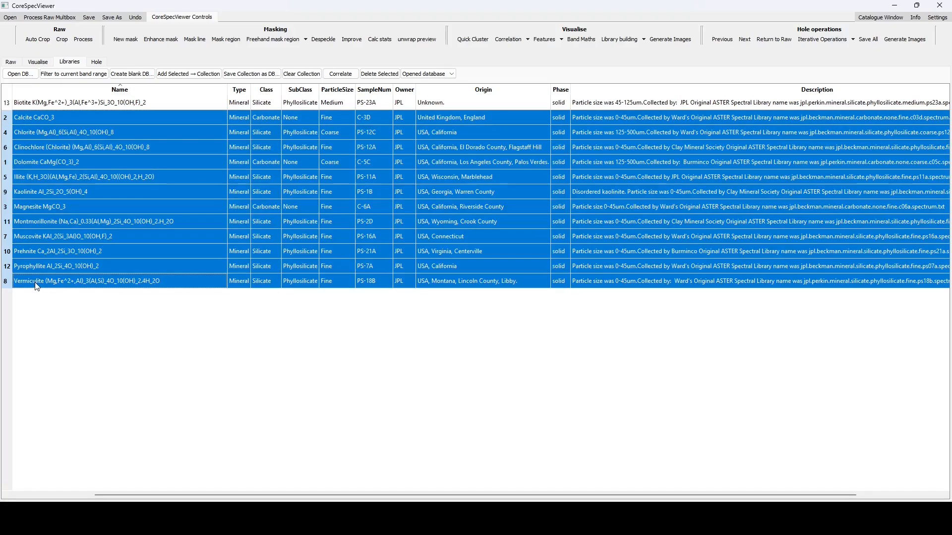
{"action": "left_click", "coordinate": [188, 74]}
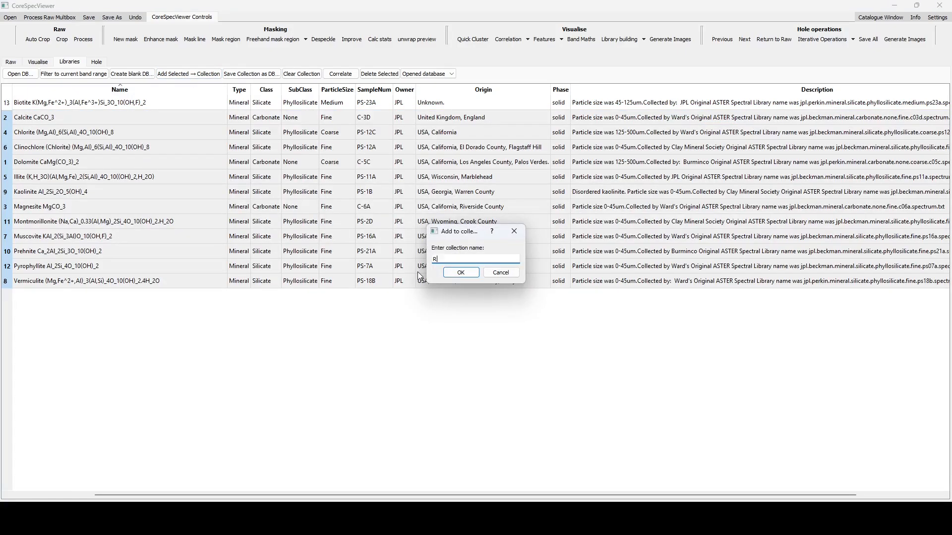
{"action": "type", "text": "Reasonable"}
{"action": "key", "text": "Return"}
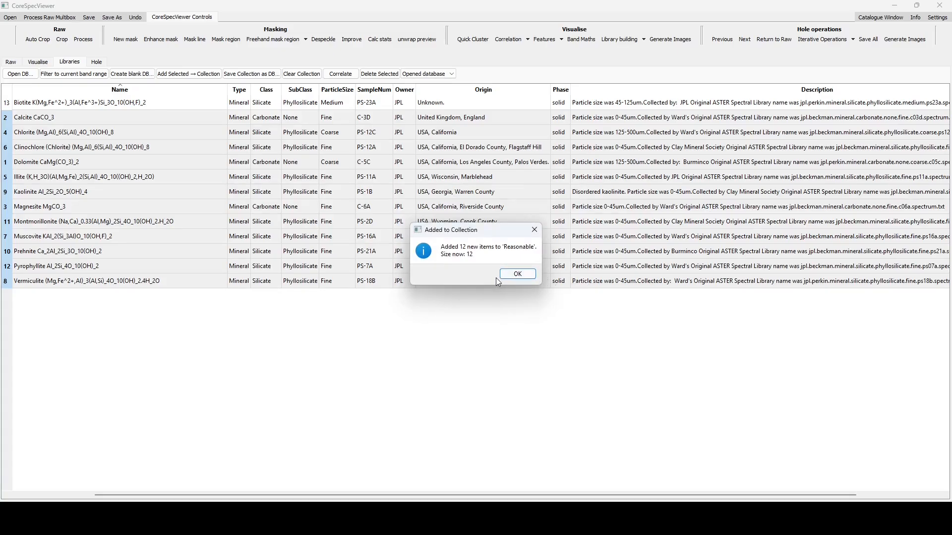
Run a winner-takes-all Pearson mineral map on the core box with the Reasonable collection, and display the resulting mineral map in a widened view.
{"action": "left_click", "coordinate": [516, 274]}
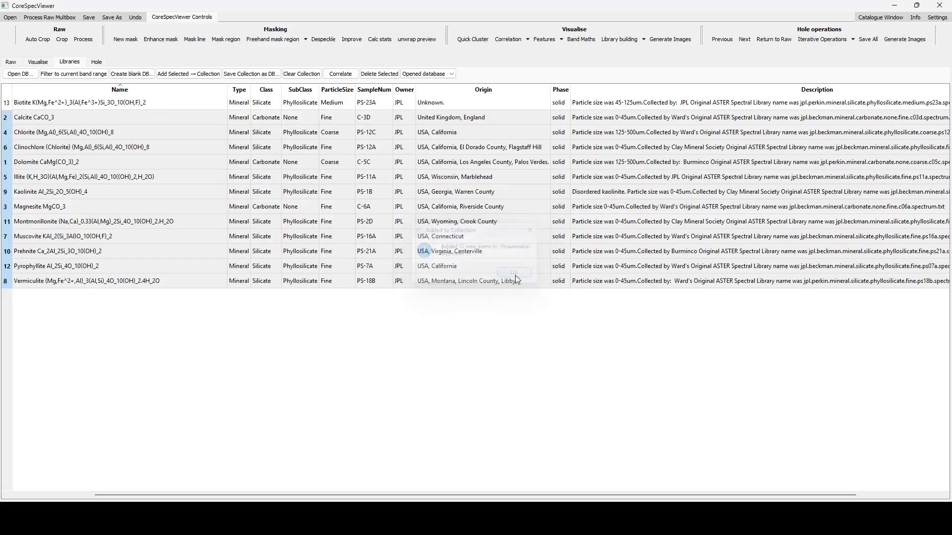
{"action": "left_click", "coordinate": [562, 40]}
{"action": "left_click", "coordinate": [528, 40]}
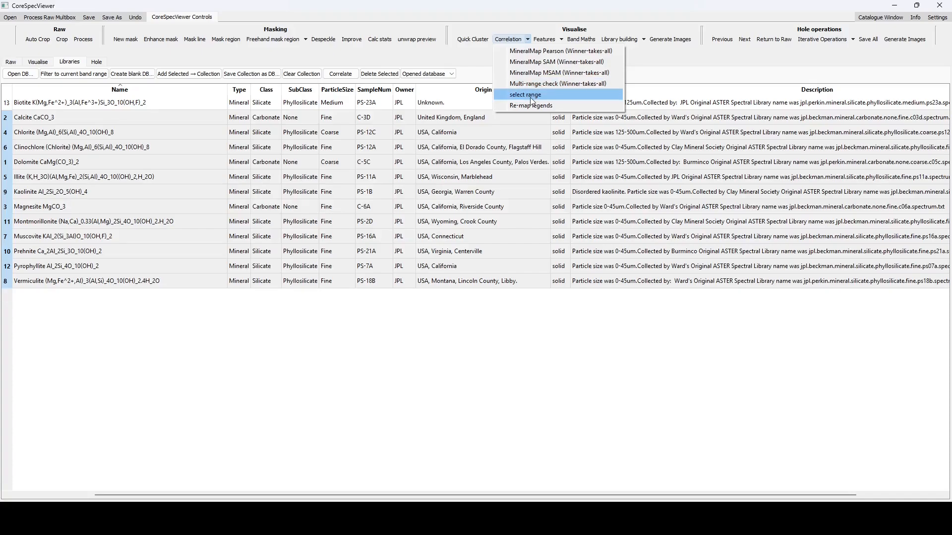
{"action": "left_click", "coordinate": [544, 56]}
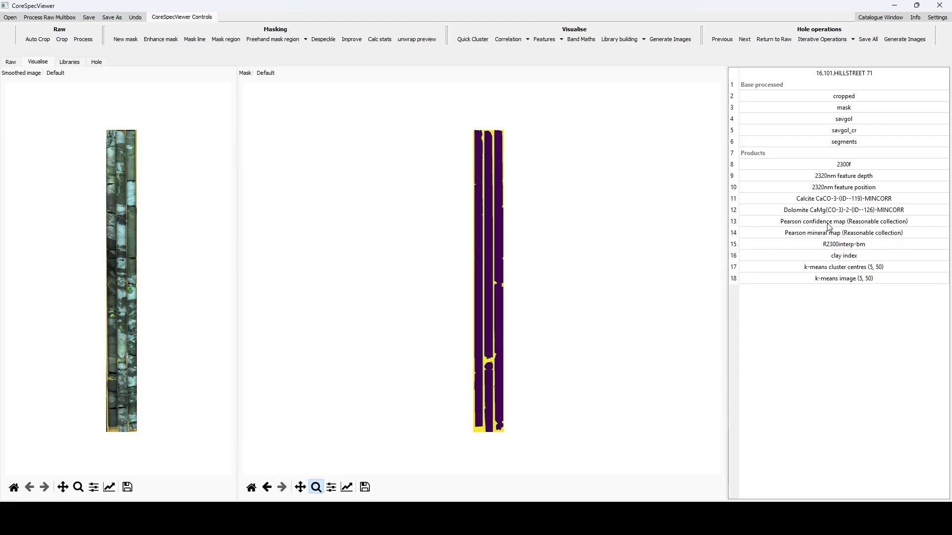
{"action": "double_click", "coordinate": [821, 238]}
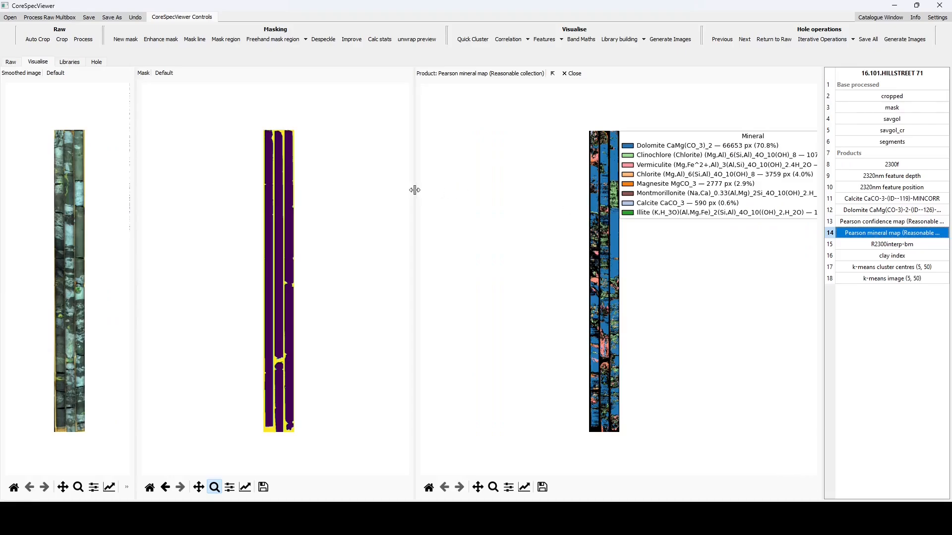
{"action": "left_click_drag", "start_coordinate": [414, 190], "coordinate": [359, 191]}
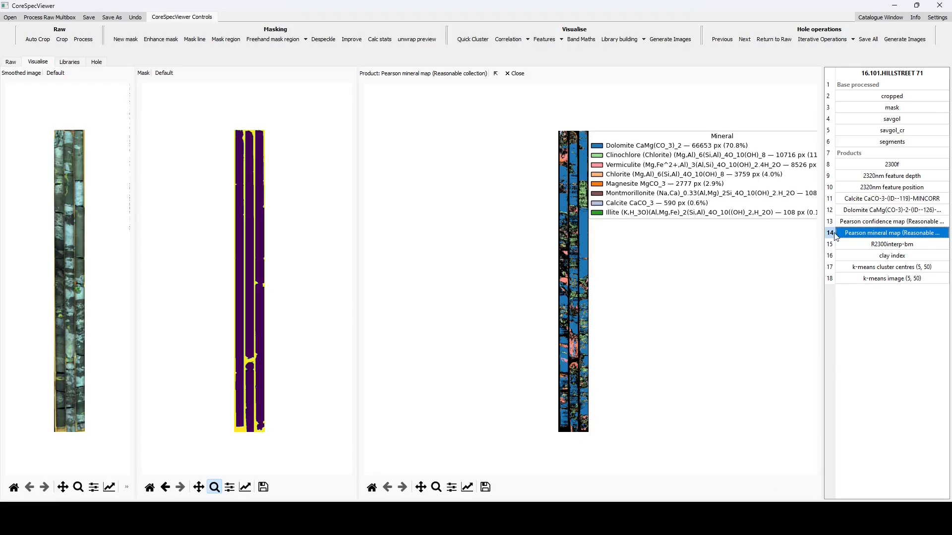
Match the k-means cluster centres (5, 50) against the library by Pearson correlation, and close the cluster table.
{"action": "double_click", "coordinate": [886, 266]}
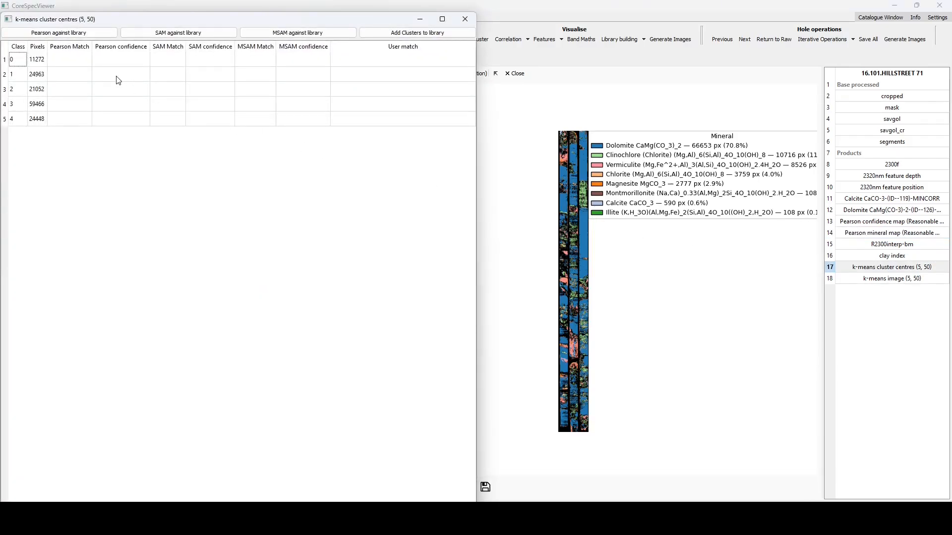
{"action": "left_click", "coordinate": [63, 34]}
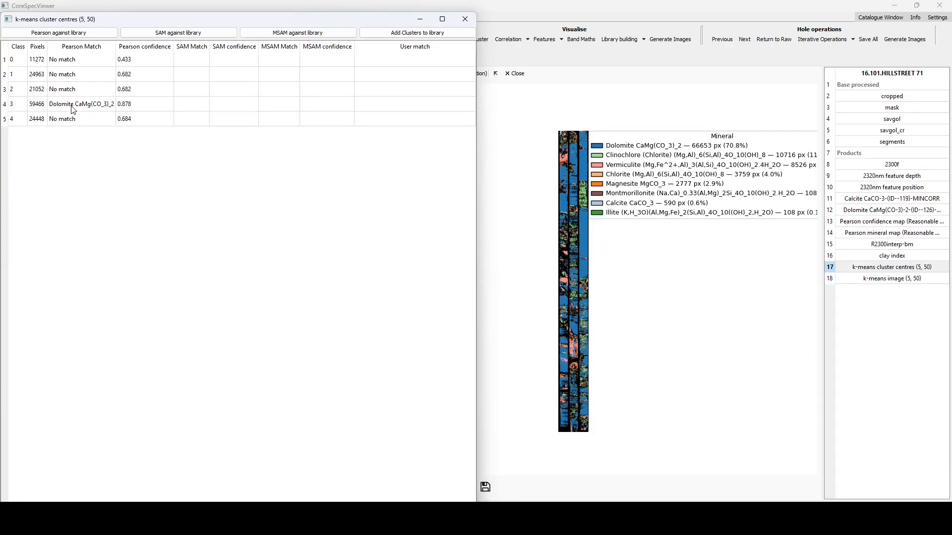
{"action": "left_click", "coordinate": [465, 19]}
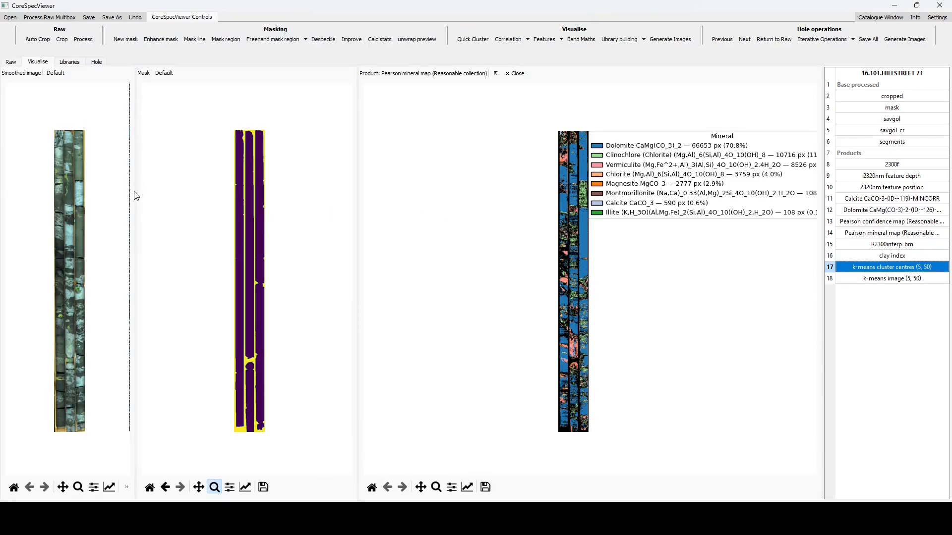
Enlarge the smoothed image view and add the spectrum of a pixel in the pale upper section of the right-hand core row to the library as Unknown1.
{"action": "left_click_drag", "start_coordinate": [135, 192], "coordinate": [306, 197]}
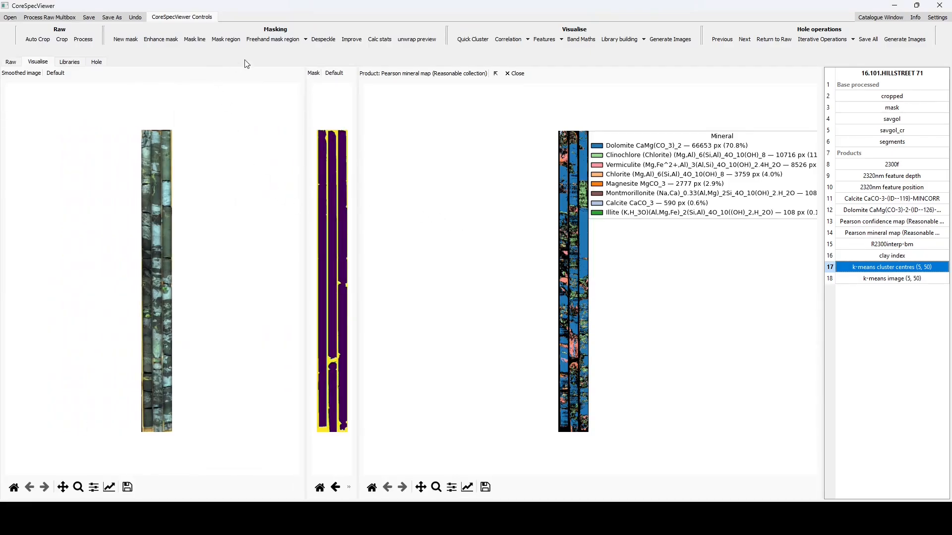
{"action": "left_click", "coordinate": [644, 39]}
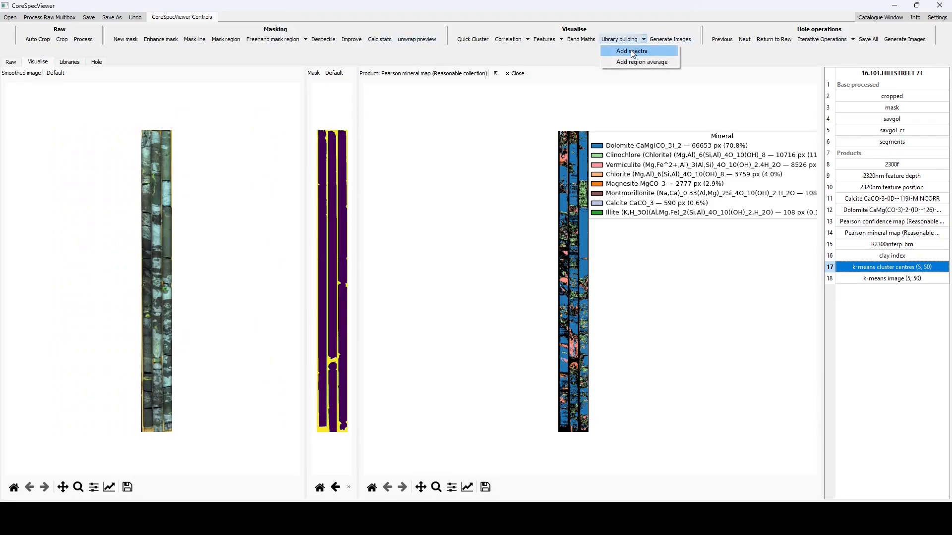
{"action": "left_click", "coordinate": [633, 52]}
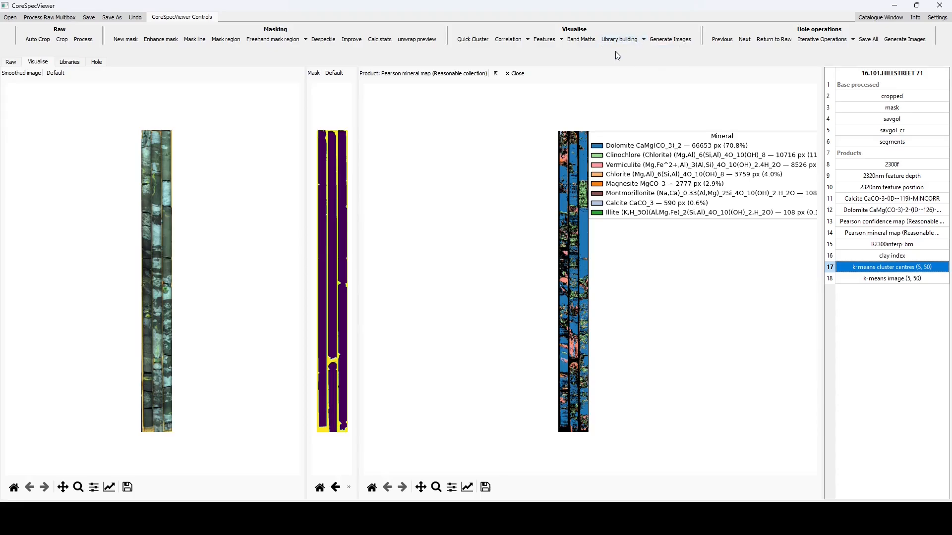
{"action": "left_click", "coordinate": [167, 193]}
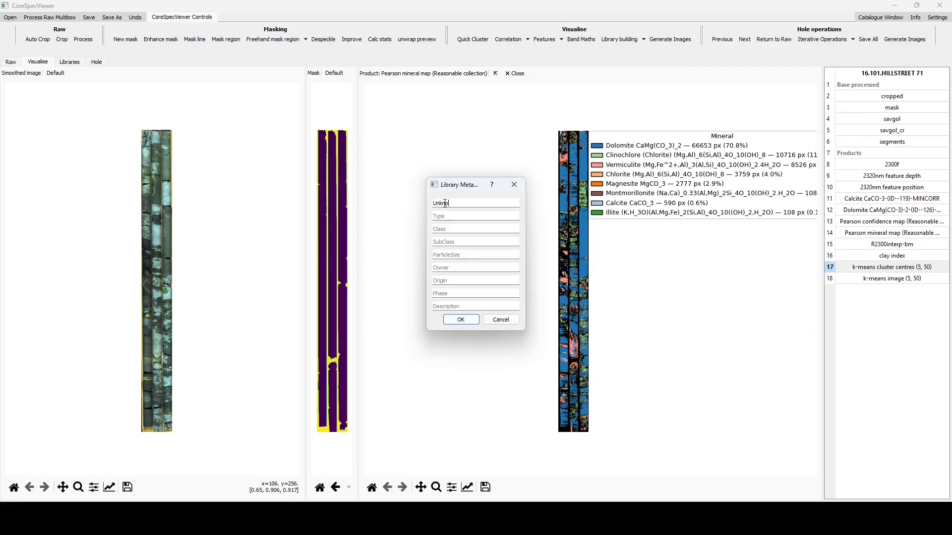
{"action": "type", "text": "Unknown1"}
{"action": "key", "text": "Tab"}
{"action": "key", "text": "Tab"}
{"action": "key", "text": "Tab"}
{"action": "key", "text": "Tab"}
{"action": "key", "text": "Tab"}
{"action": "key", "text": "Tab"}
{"action": "key", "text": "Tab"}
{"action": "key", "text": "Tab"}
{"action": "left_click", "coordinate": [468, 323]}
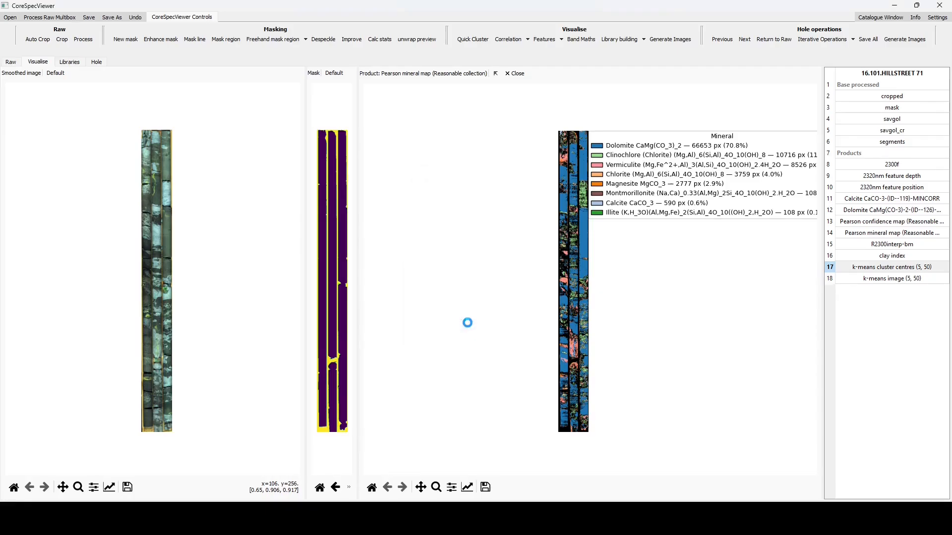
Add the average spectrum of a rectangular region around the pale upper section of the right-hand core row to the library as Unknown region.
{"action": "left_click", "coordinate": [643, 40]}
{"action": "left_click", "coordinate": [634, 62]}
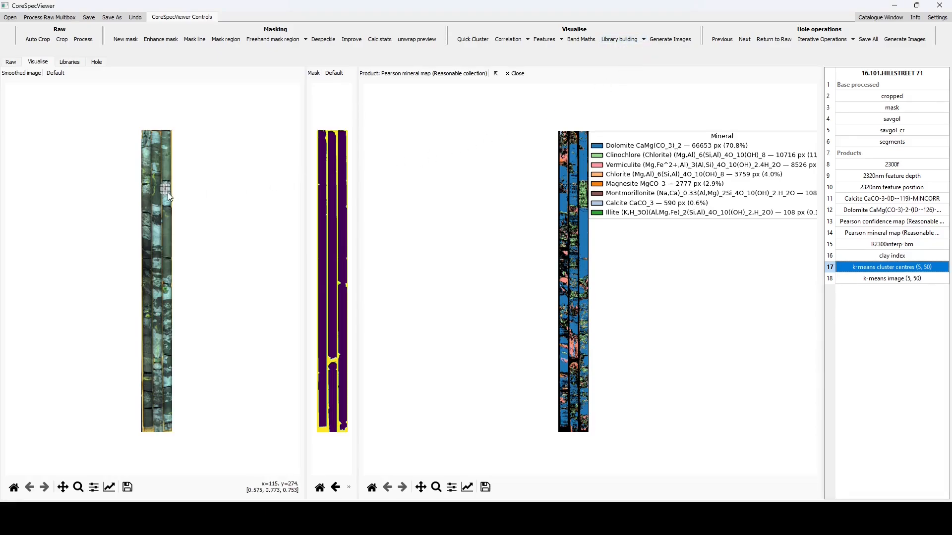
{"action": "left_click_drag", "start_coordinate": [160, 181], "coordinate": [171, 204]}
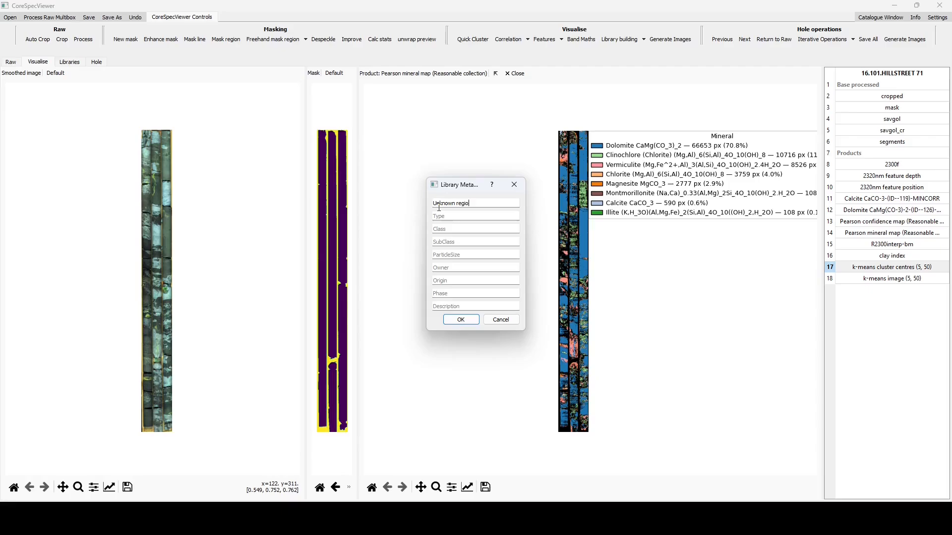
{"action": "left_click", "coordinate": [462, 320]}
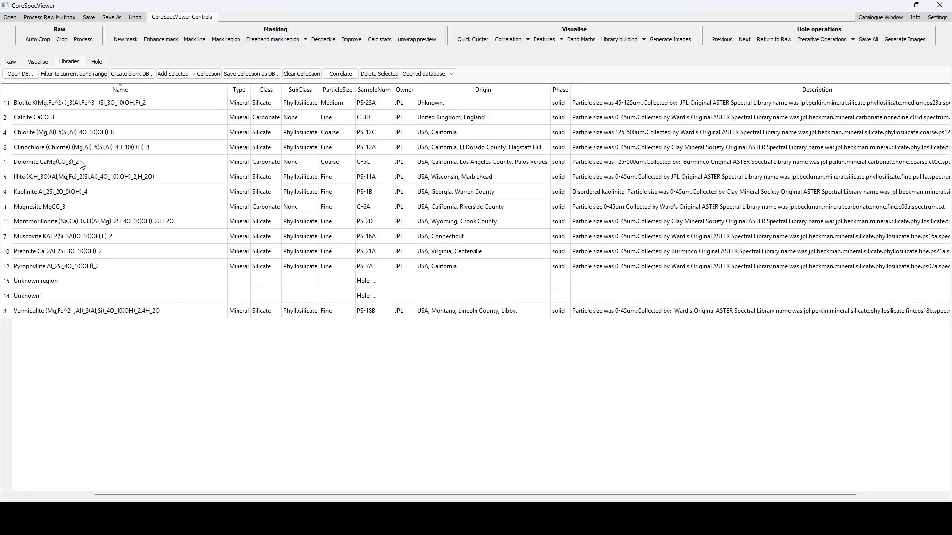
Show the user-defined collection in the library, and widen the Name and SampleNum columns to read the sample locations.
{"action": "left_click", "coordinate": [428, 74]}
{"action": "left_click", "coordinate": [424, 94]}
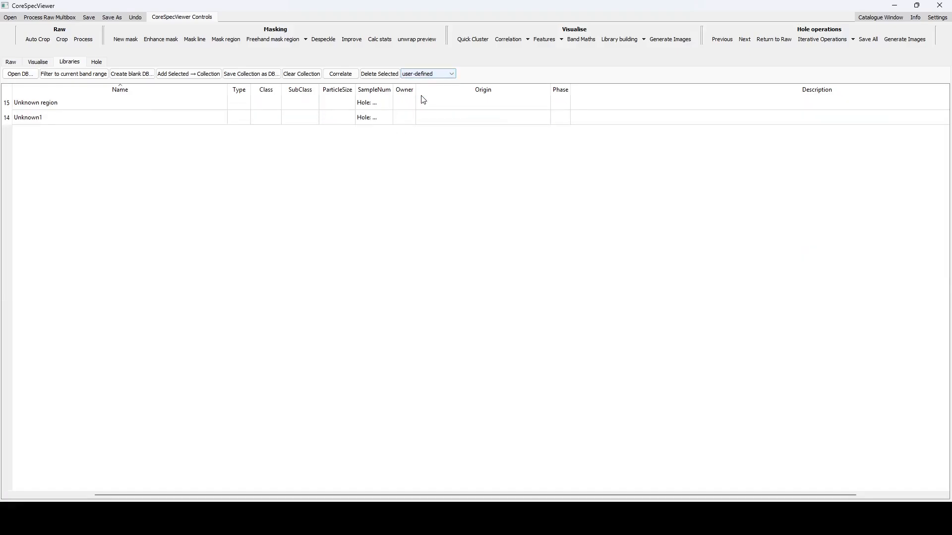
{"action": "left_click_drag", "start_coordinate": [228, 87], "coordinate": [251, 87]}
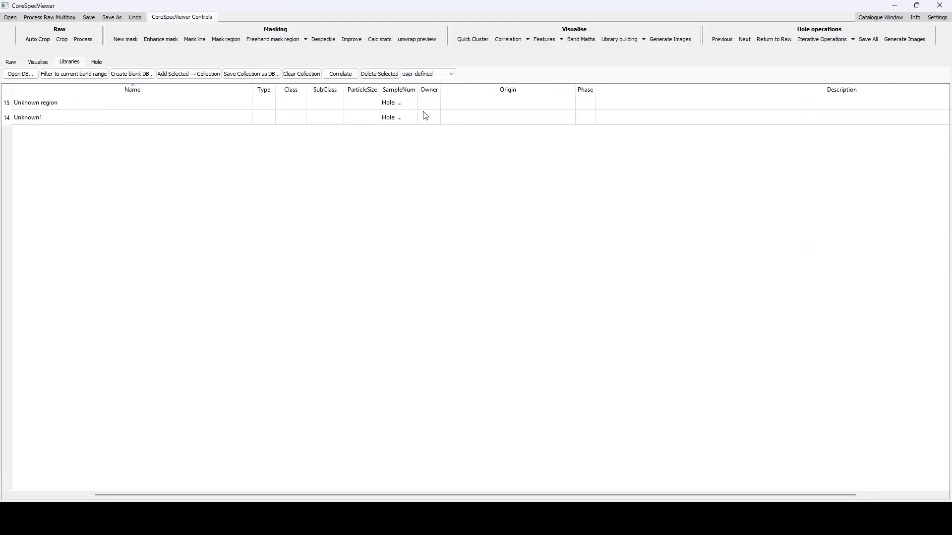
{"action": "left_click_drag", "start_coordinate": [418, 89], "coordinate": [666, 89]}
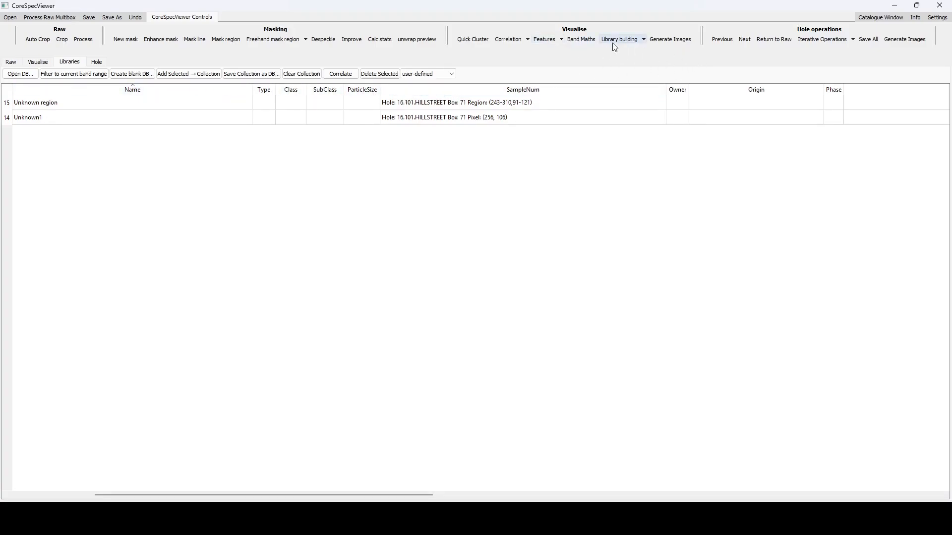
Run a winner-takes-all Pearson mineral map on the core box with the user-defined collection.
{"action": "left_click", "coordinate": [527, 39]}
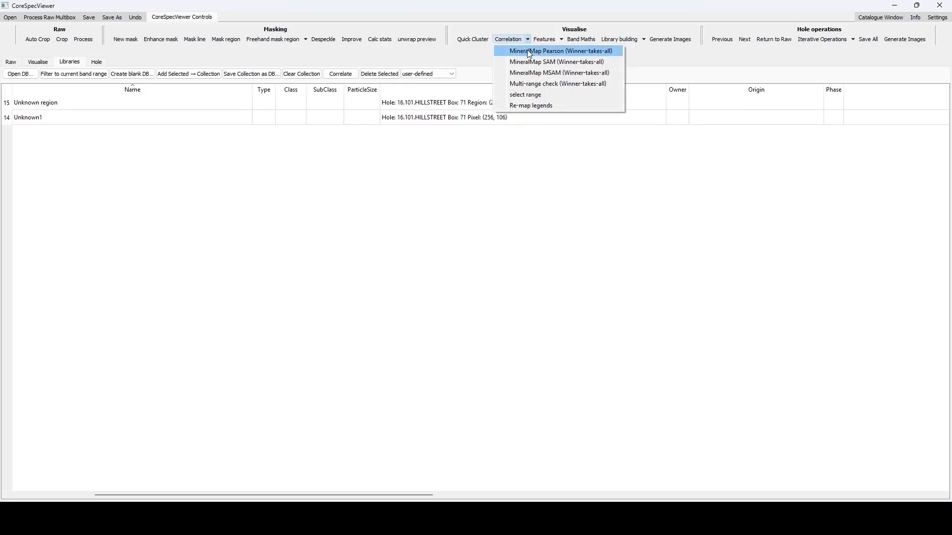
{"action": "left_click", "coordinate": [530, 51]}
{"action": "left_click", "coordinate": [466, 256]}
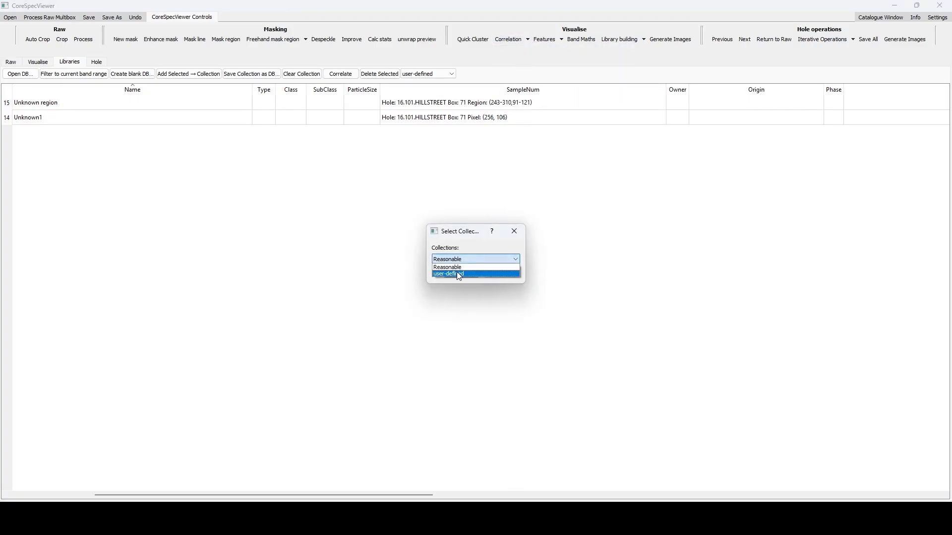
{"action": "left_click", "coordinate": [452, 273]}
{"action": "left_click", "coordinate": [457, 274]}
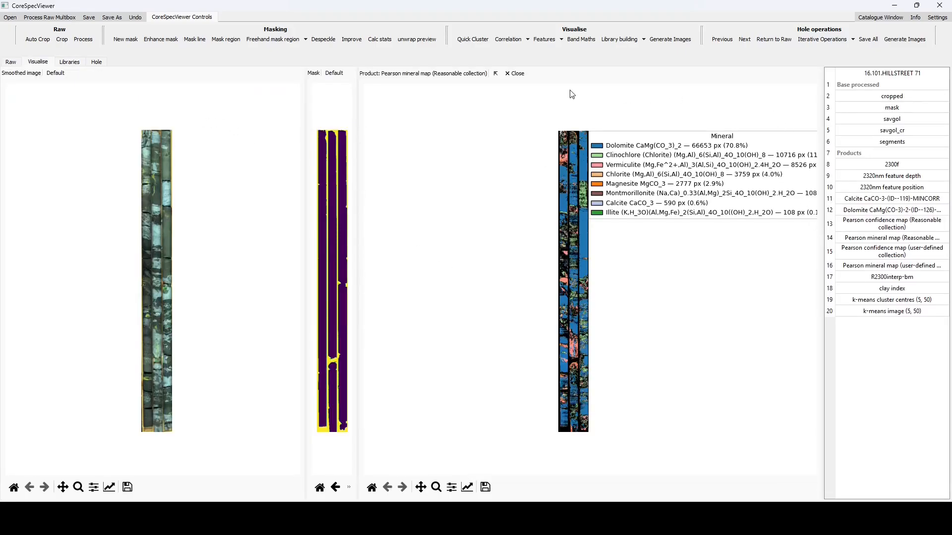
View the user-defined Pearson mineral map in place of the Reasonable one, close it, and resize the smoothed image and mask views.
{"action": "left_click", "coordinate": [515, 73]}
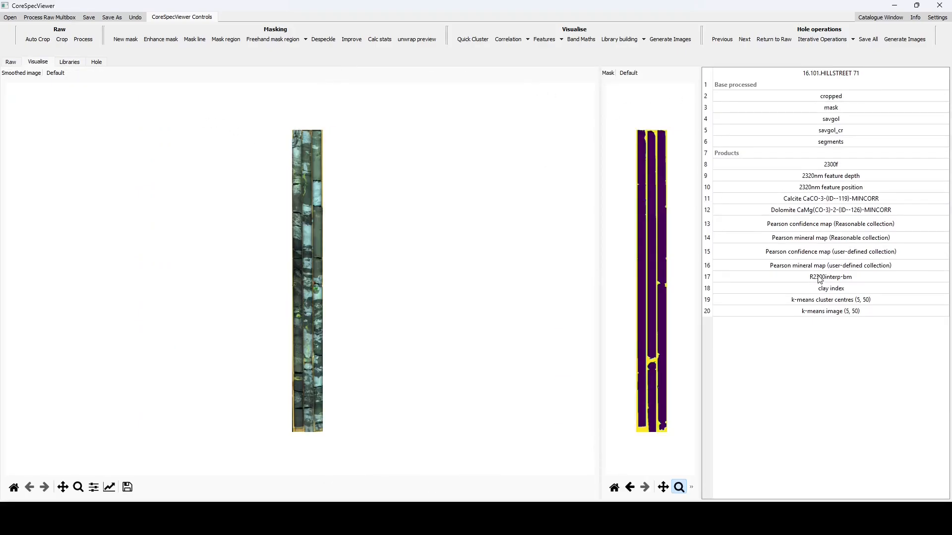
{"action": "double_click", "coordinate": [834, 267]}
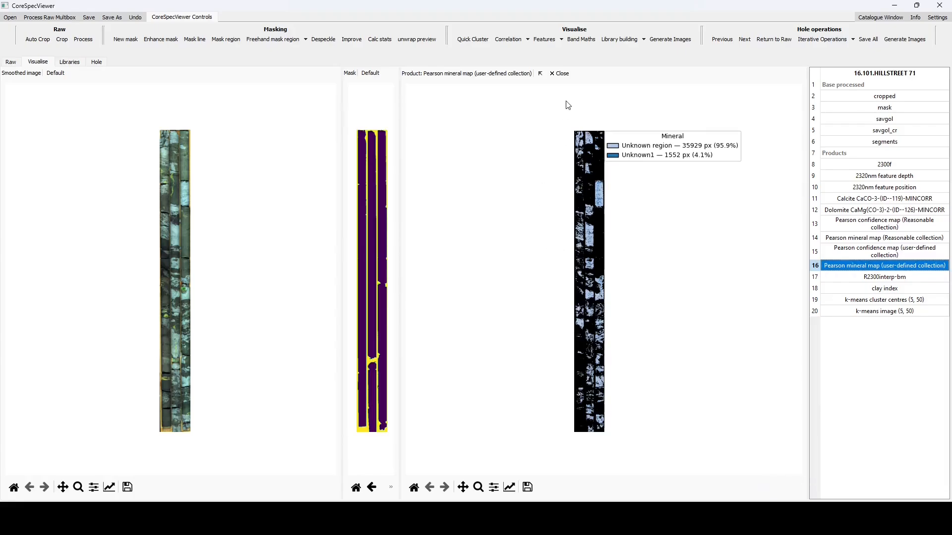
{"action": "left_click", "coordinate": [564, 76]}
{"action": "left_click_drag", "start_coordinate": [599, 132], "coordinate": [369, 133]}
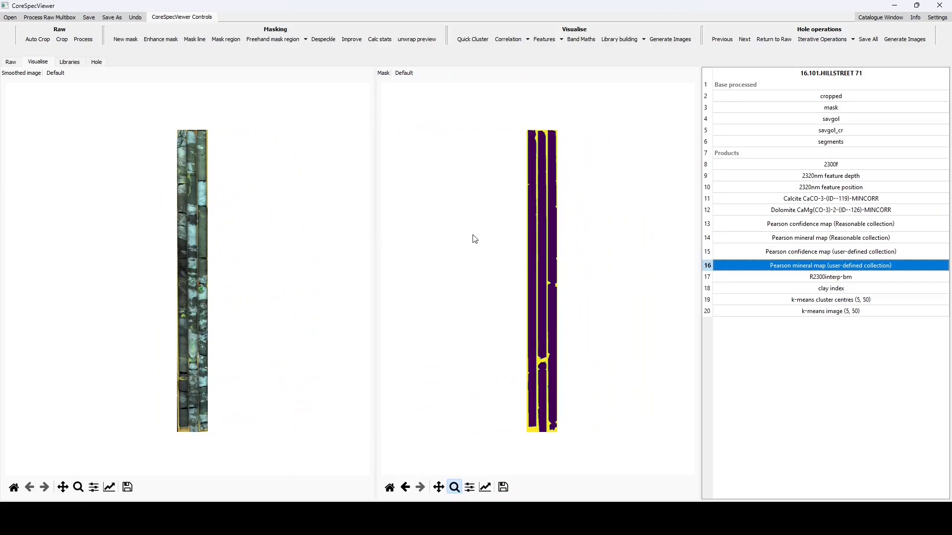